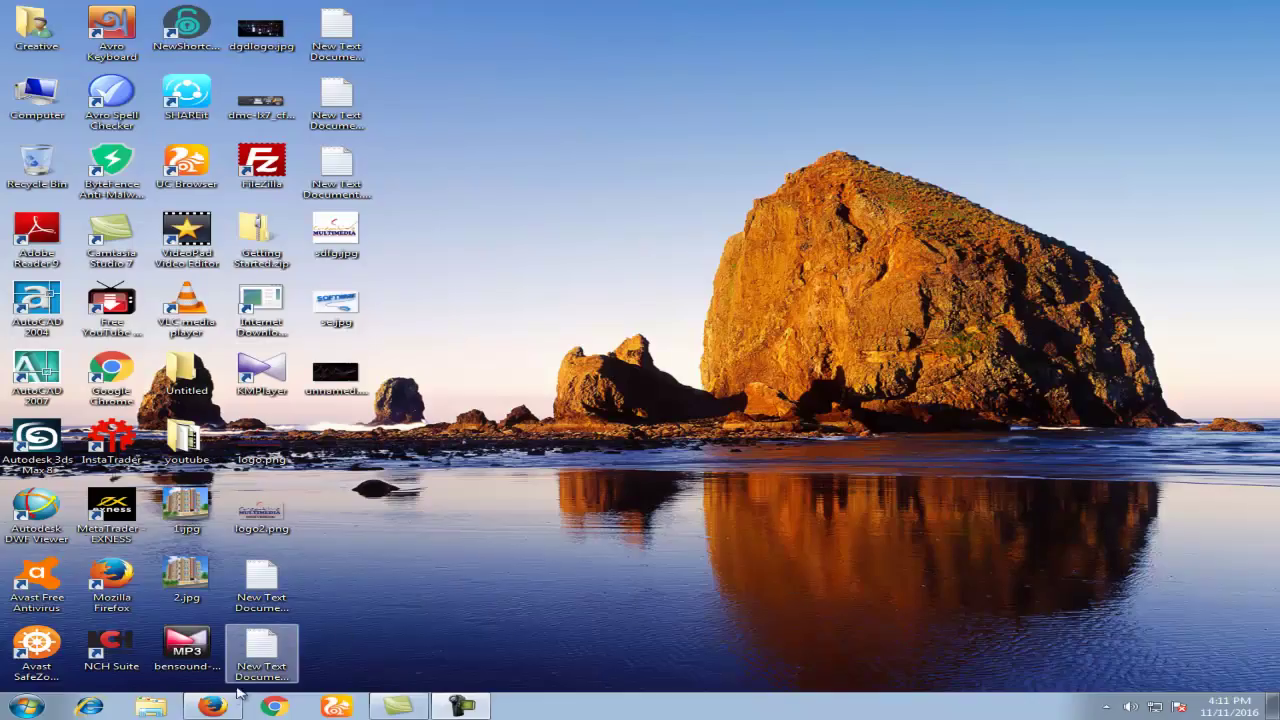
Step: Open payza.com in Firefox and go to the Sign Up page
click(212, 706)
click(574, 55)
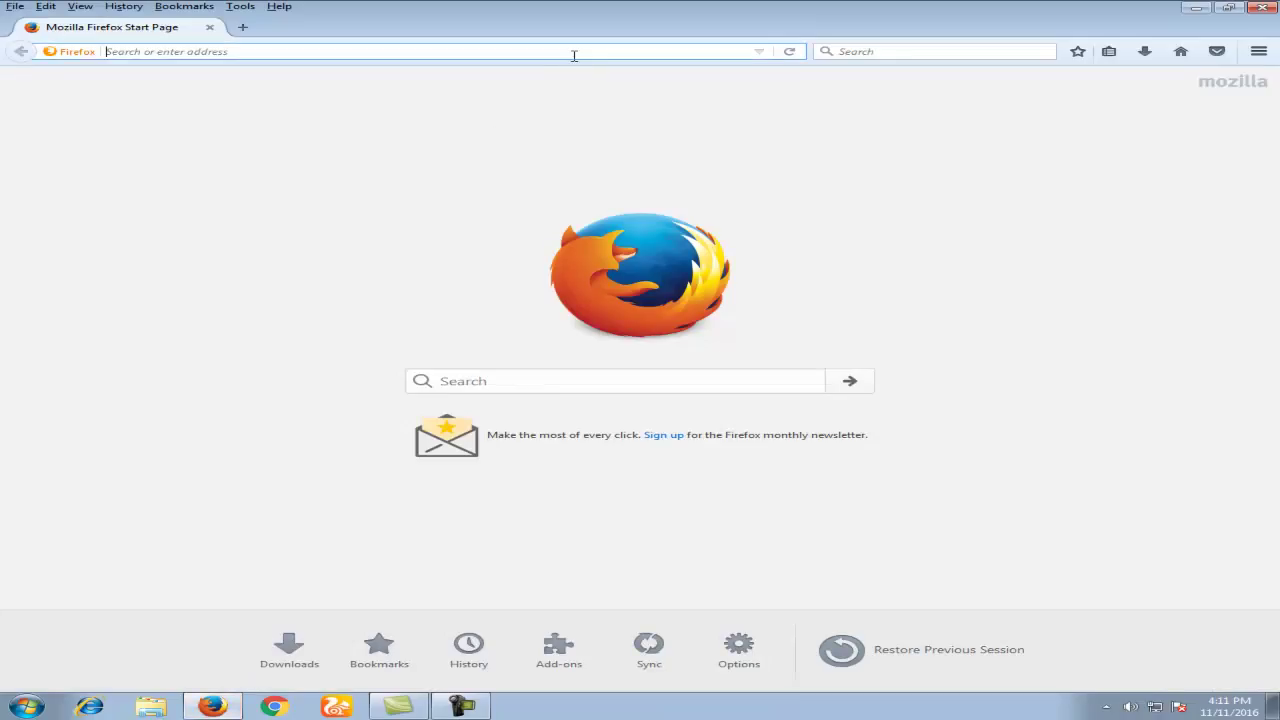
text(payza.com/)
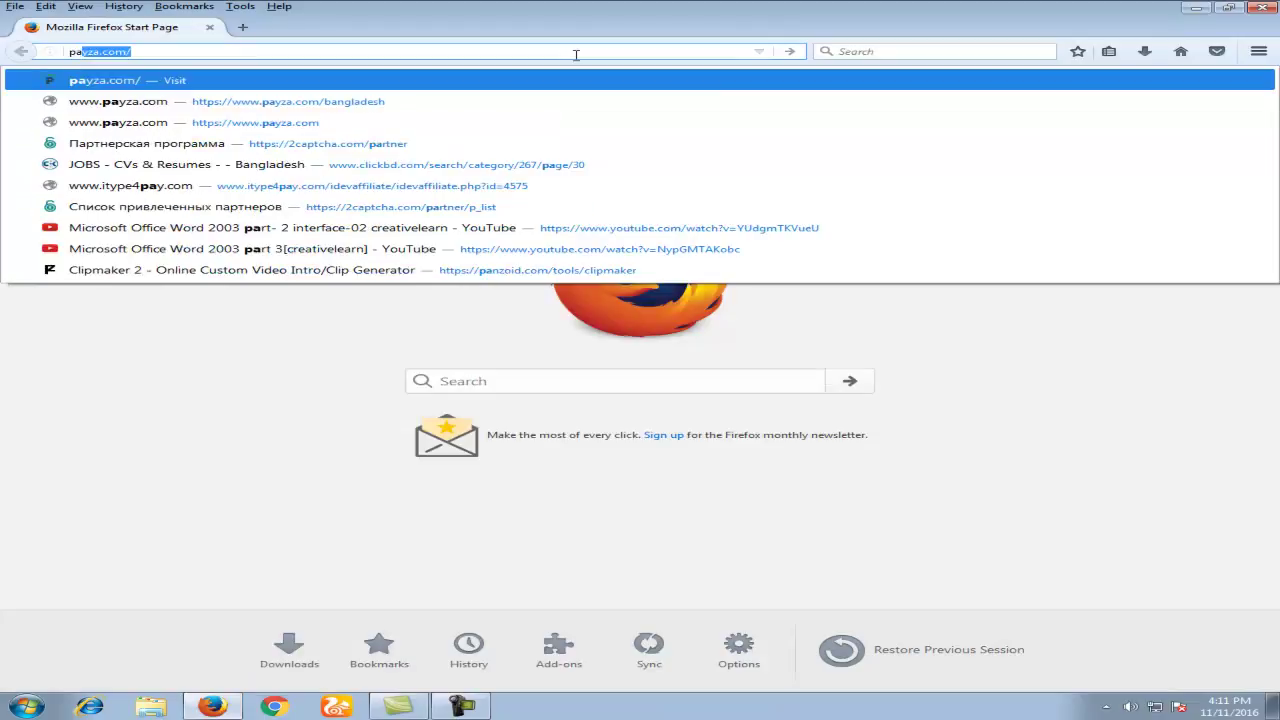
key(Return)
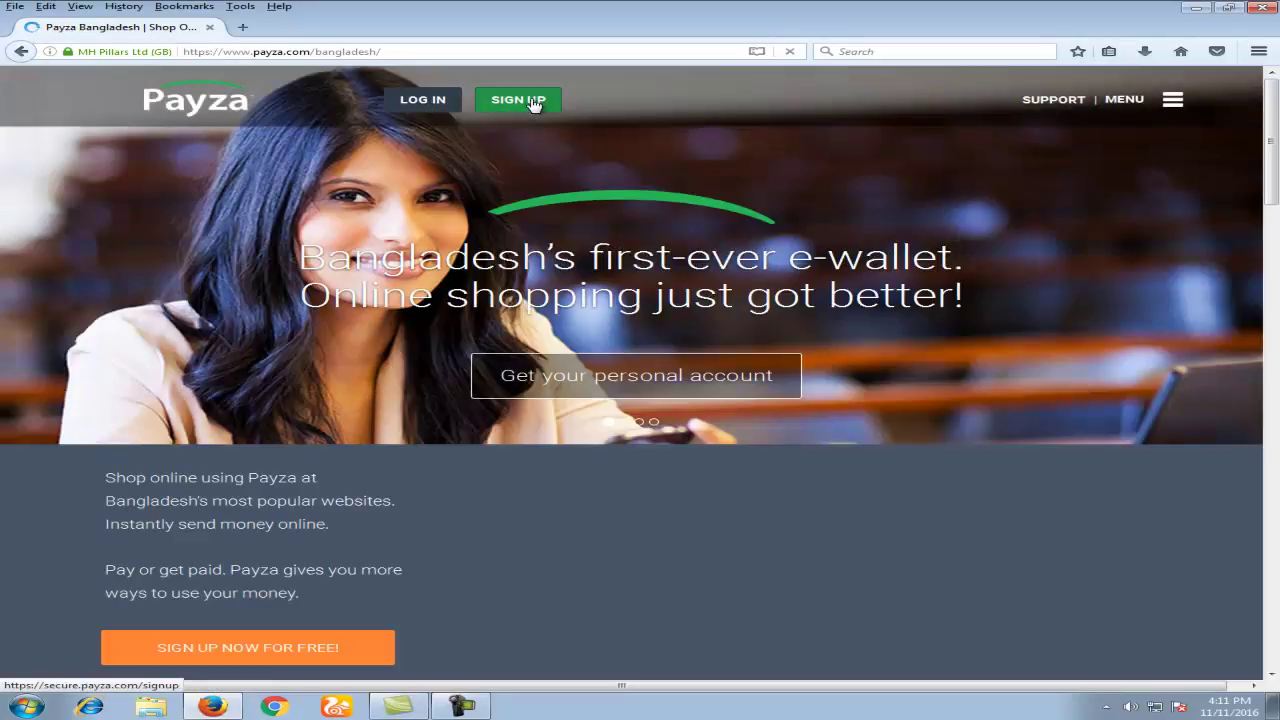
click(533, 101)
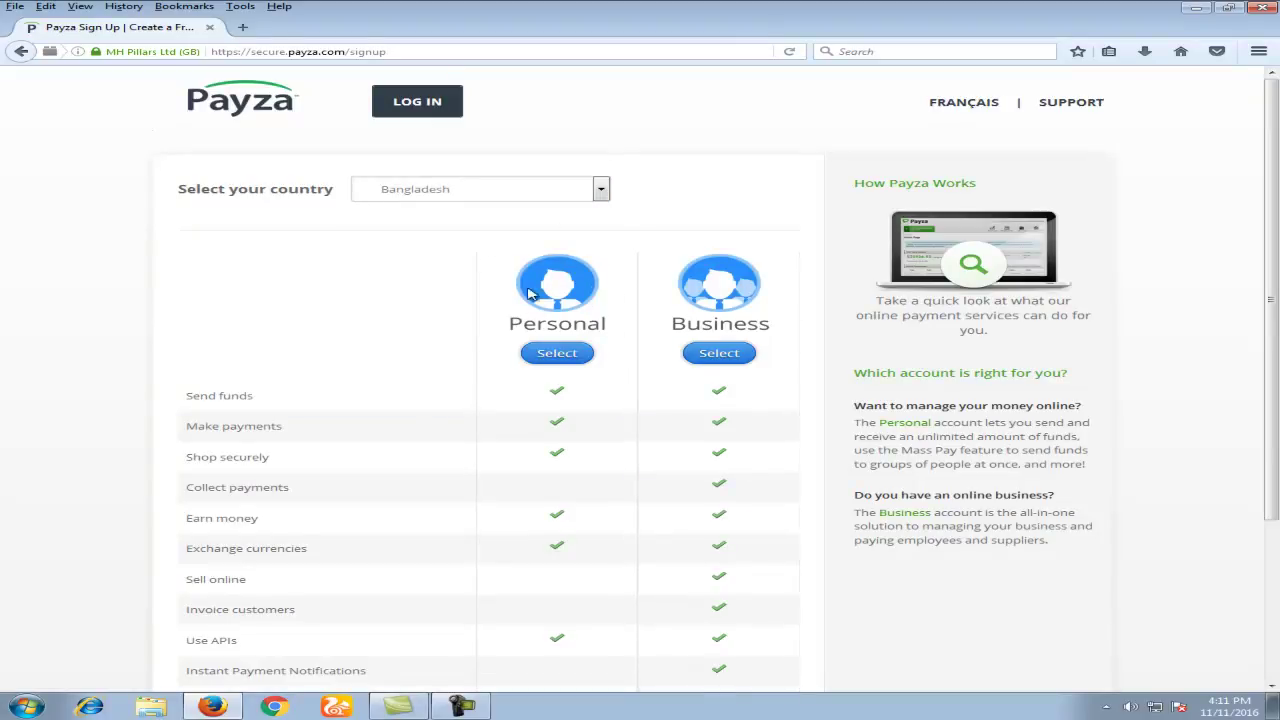
Step: Choose a Personal account, set salutation to Mr., enter the sign-up details and submit
click(558, 356)
click(515, 199)
click(508, 230)
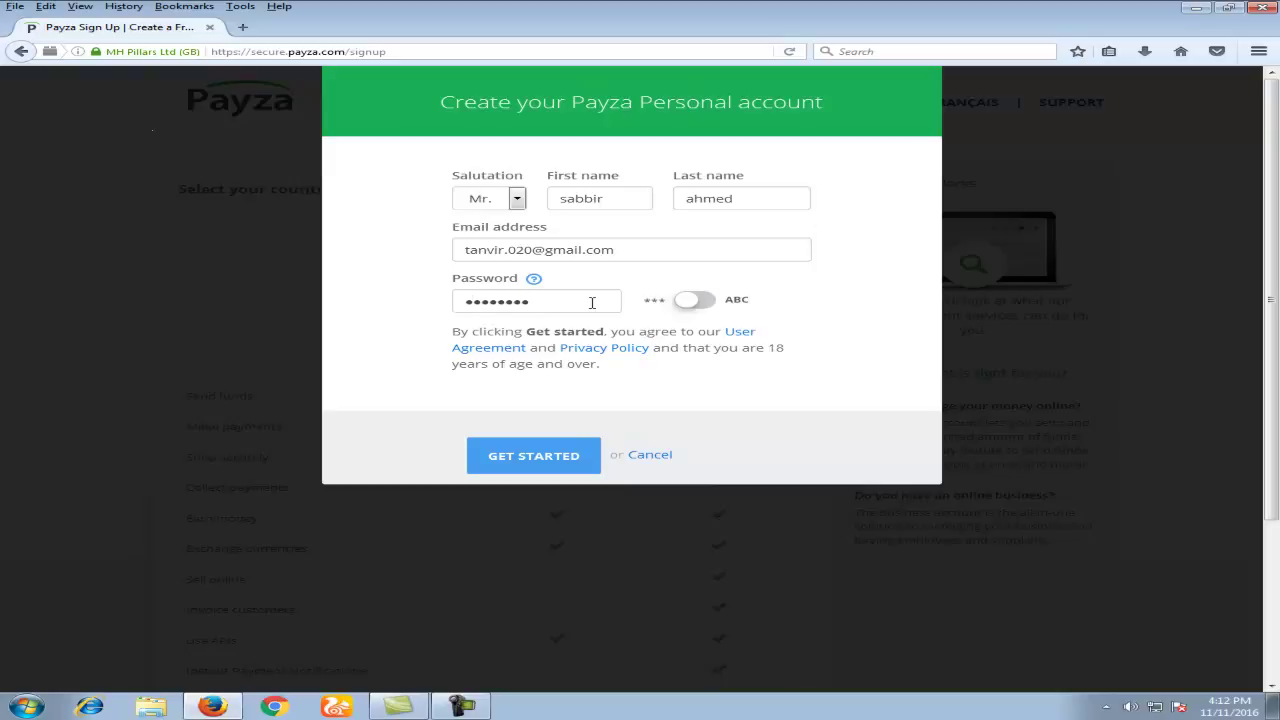
click(538, 467)
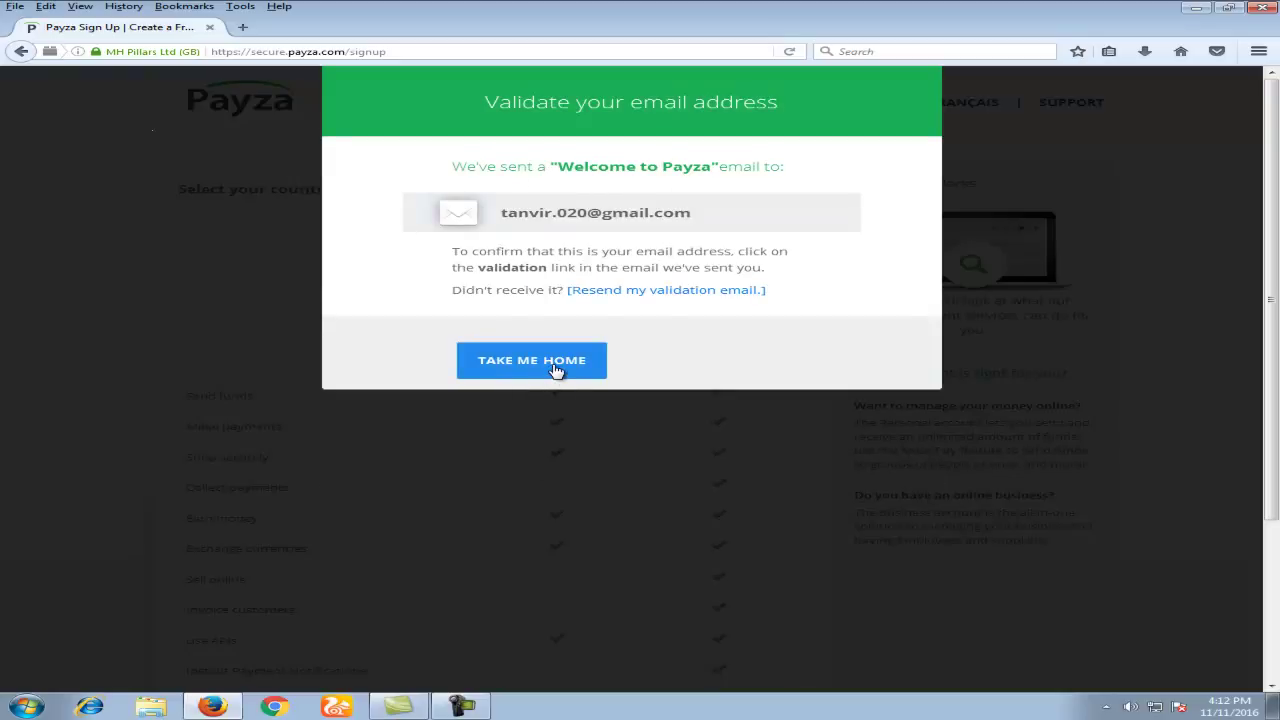
Step: Go to the Payza account overview, then switch to the Gmail inbox
click(556, 369)
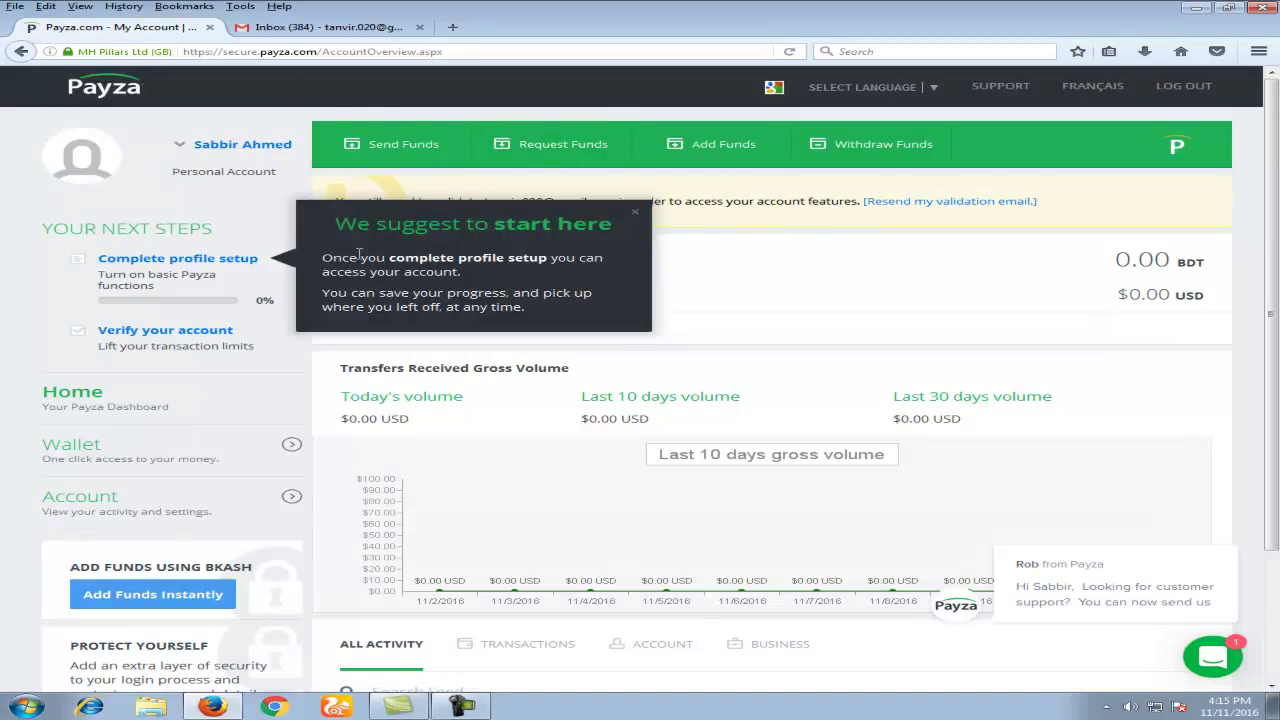
click(335, 28)
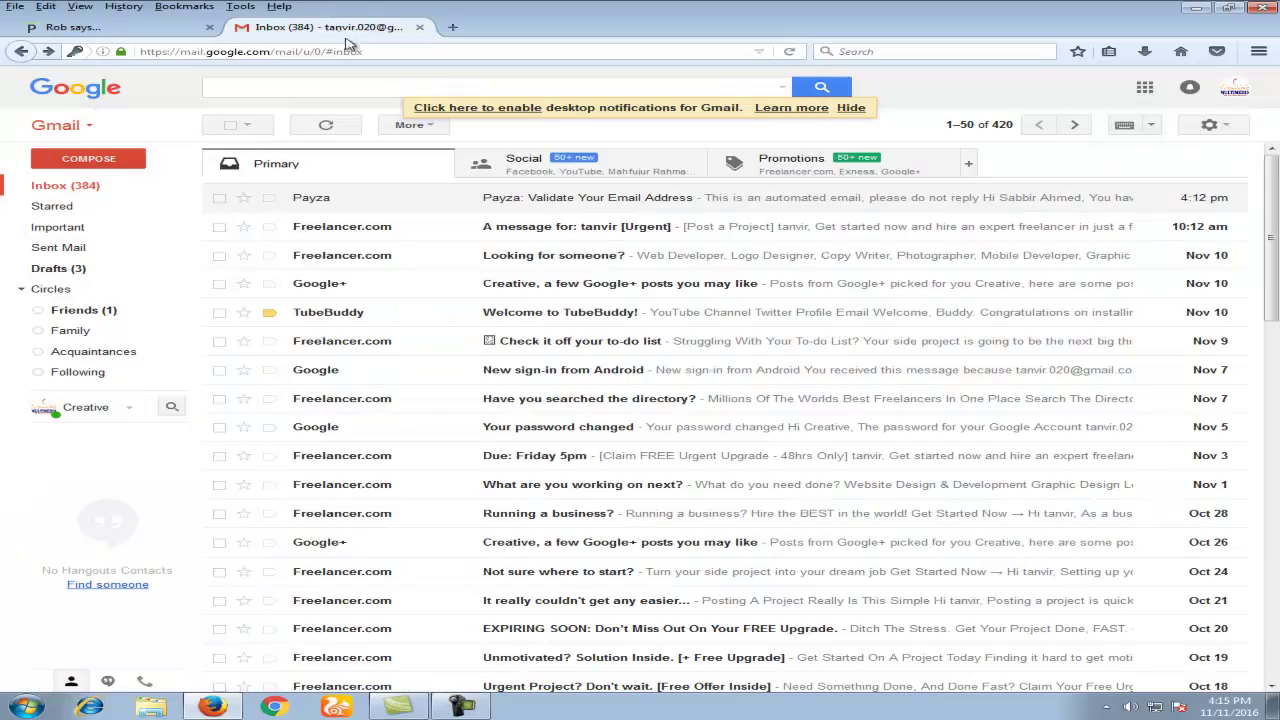
Step: Open the 'Payza: Validate Your Email Address' message and follow its secure.payza.com link
click(330, 203)
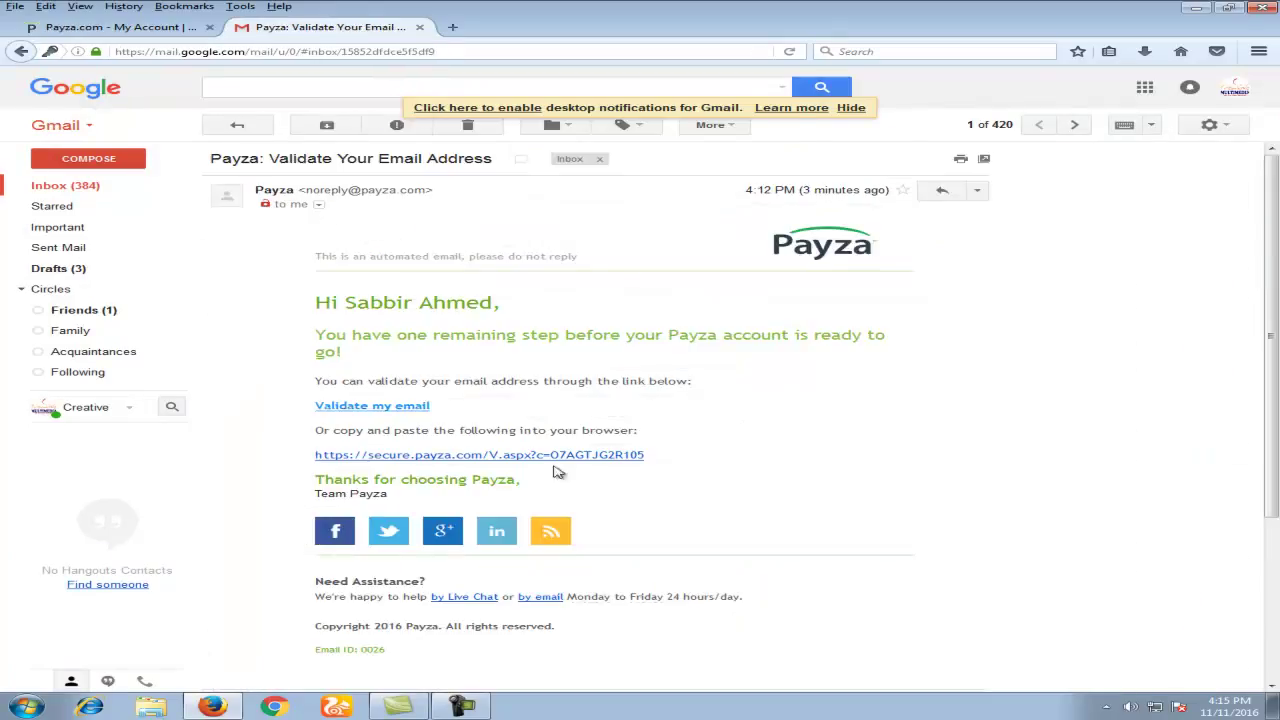
click(526, 456)
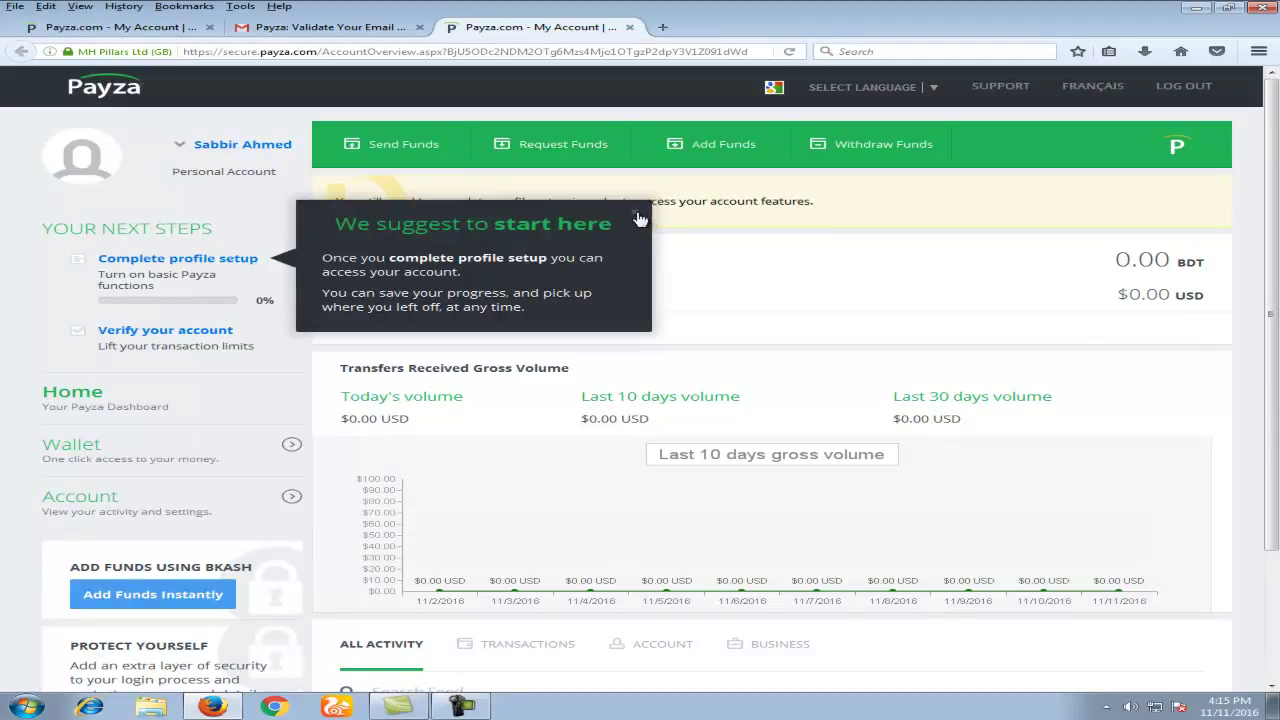
Step: Dismiss the start-here tip and begin the Complete profile setup guide
click(637, 216)
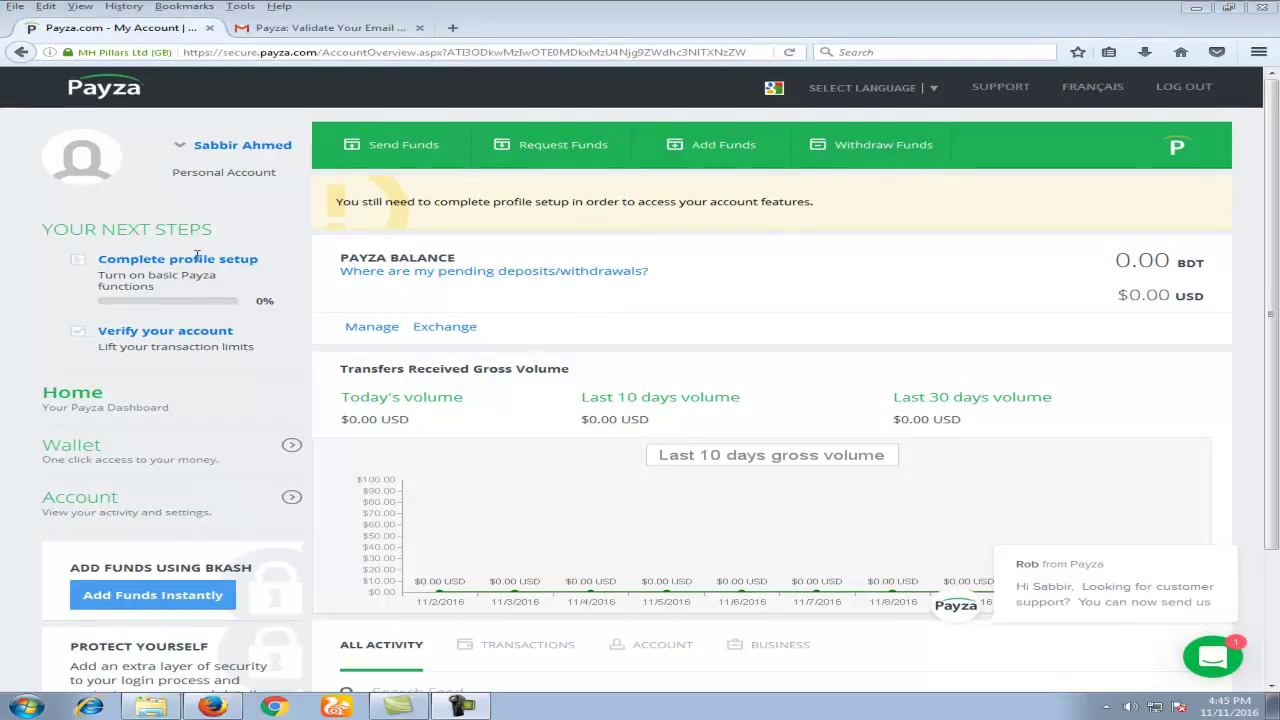
click(230, 263)
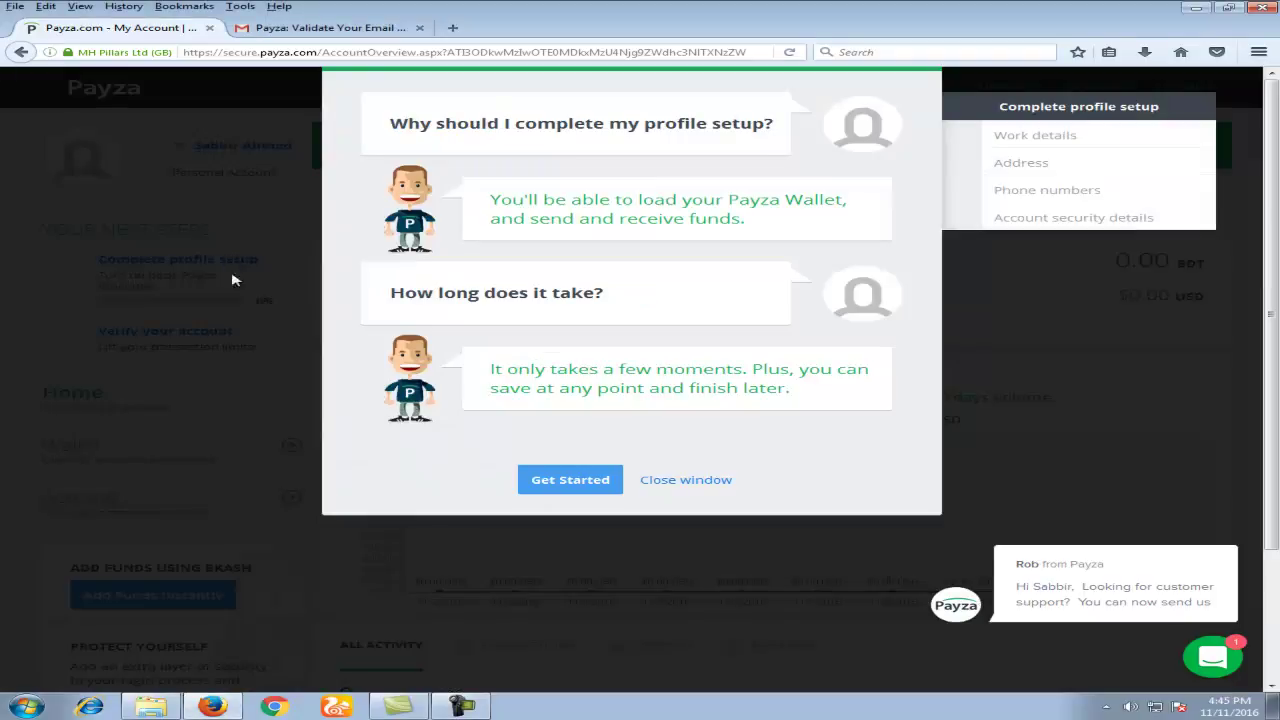
click(566, 480)
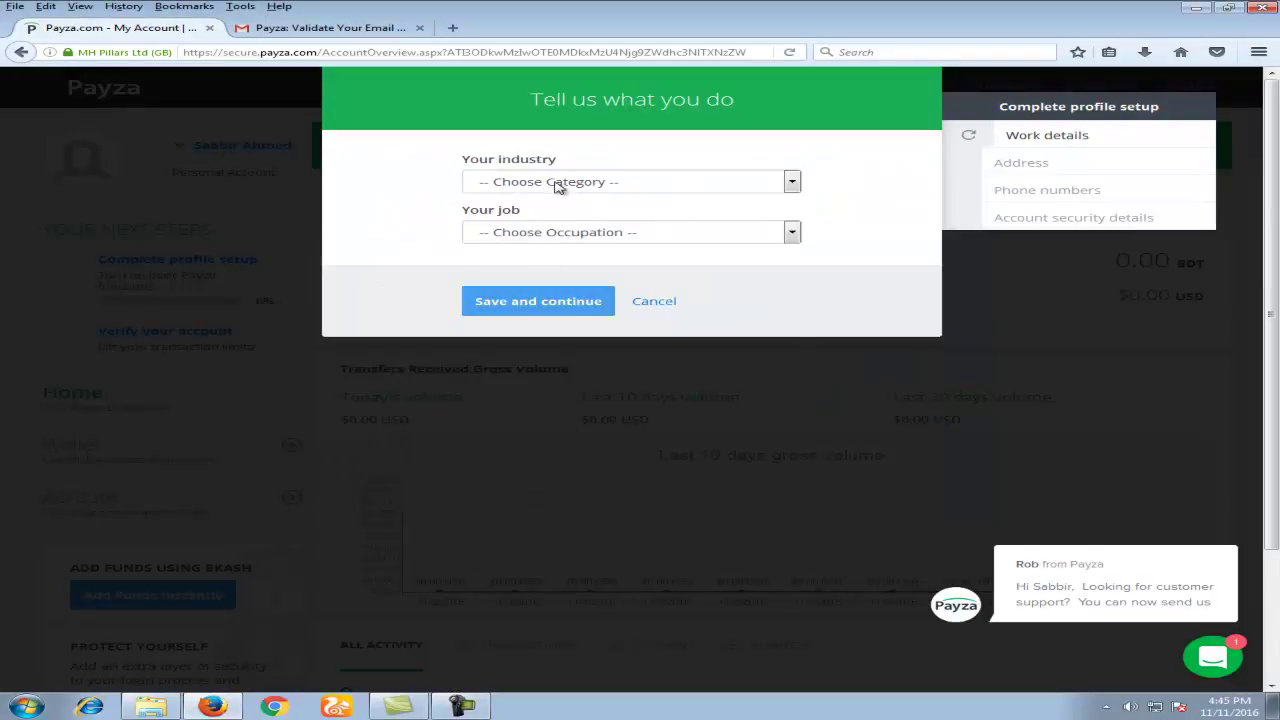
Step: Set the industry to Creative and the job to Interior Designer, then save
click(545, 182)
click(392, 228)
click(537, 233)
click(548, 240)
click(548, 183)
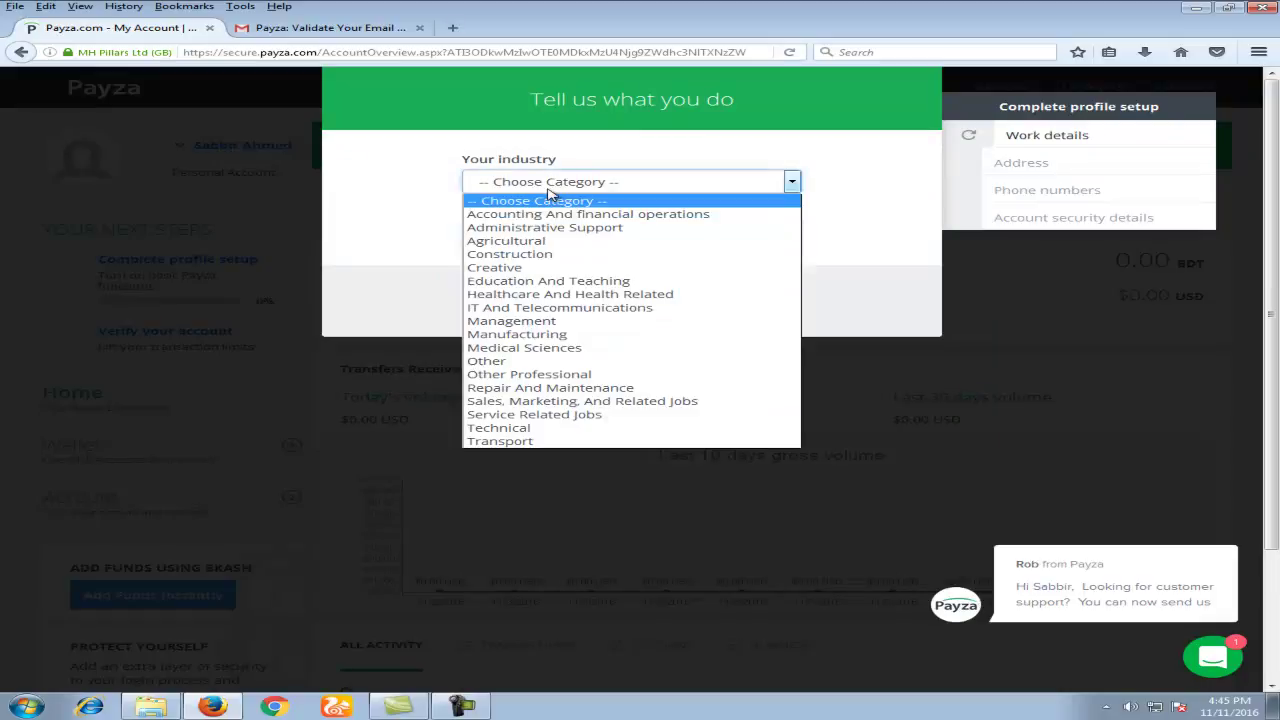
click(540, 268)
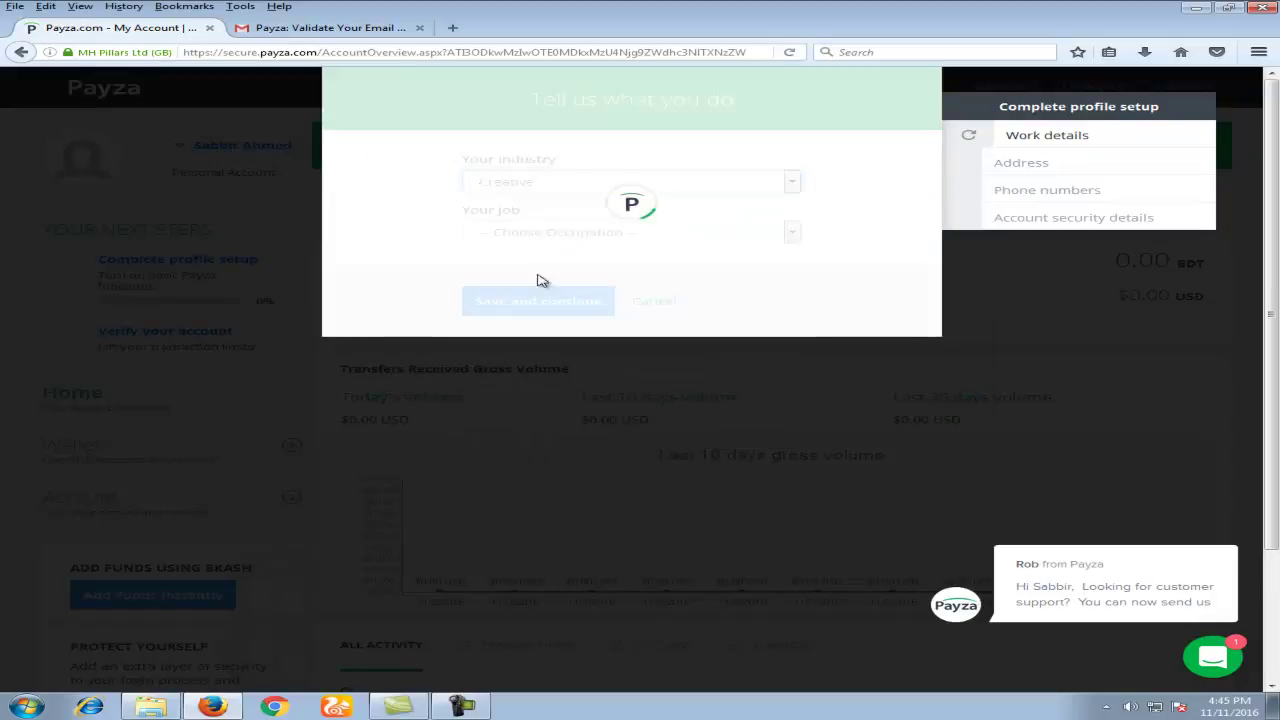
click(537, 233)
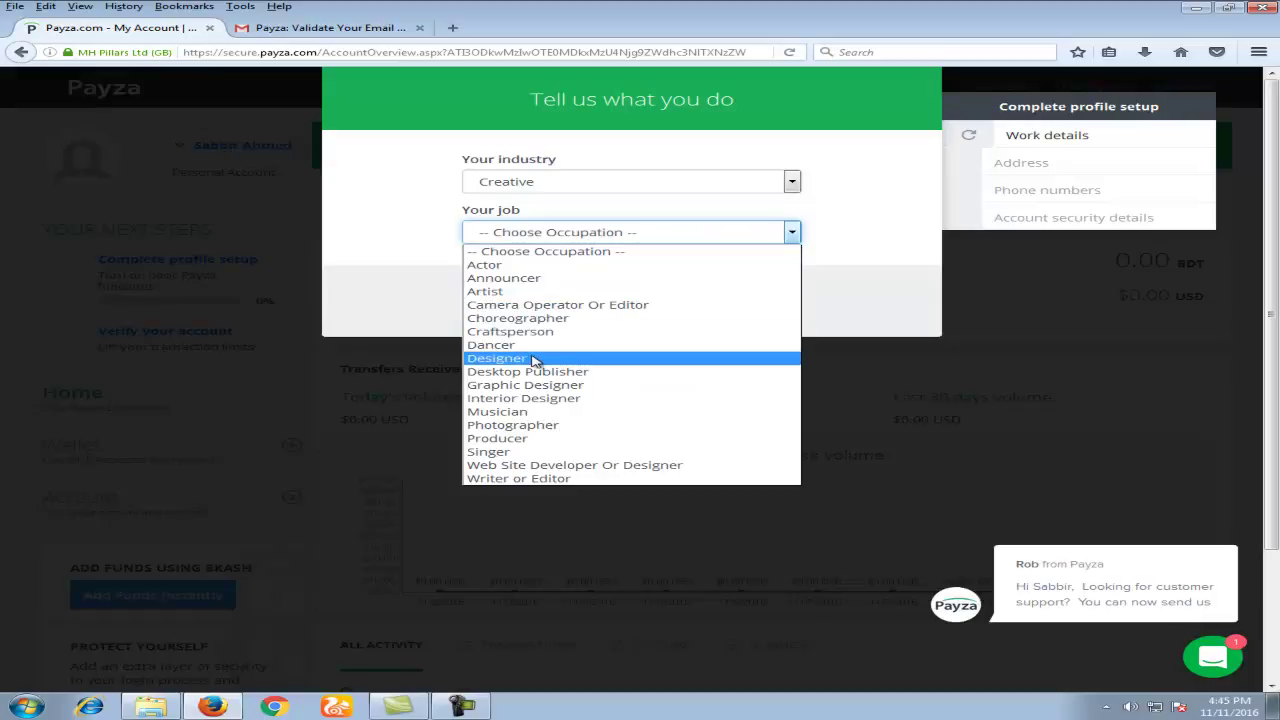
click(536, 398)
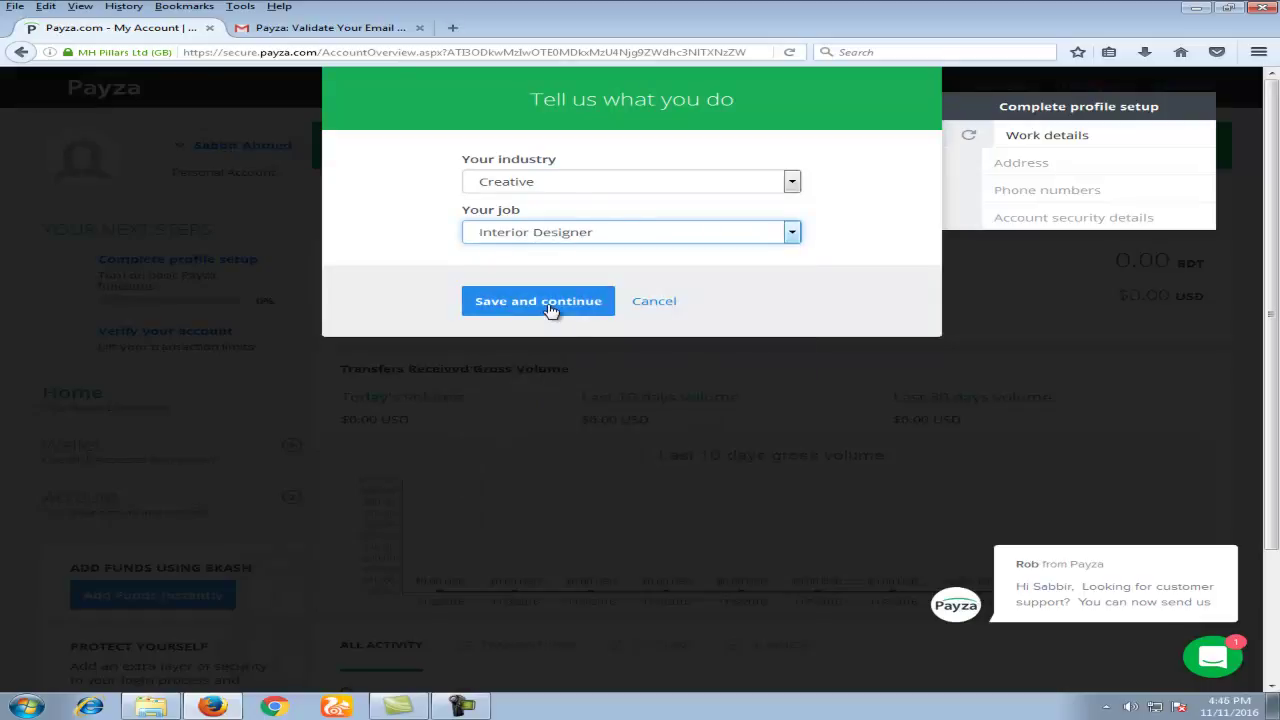
click(548, 308)
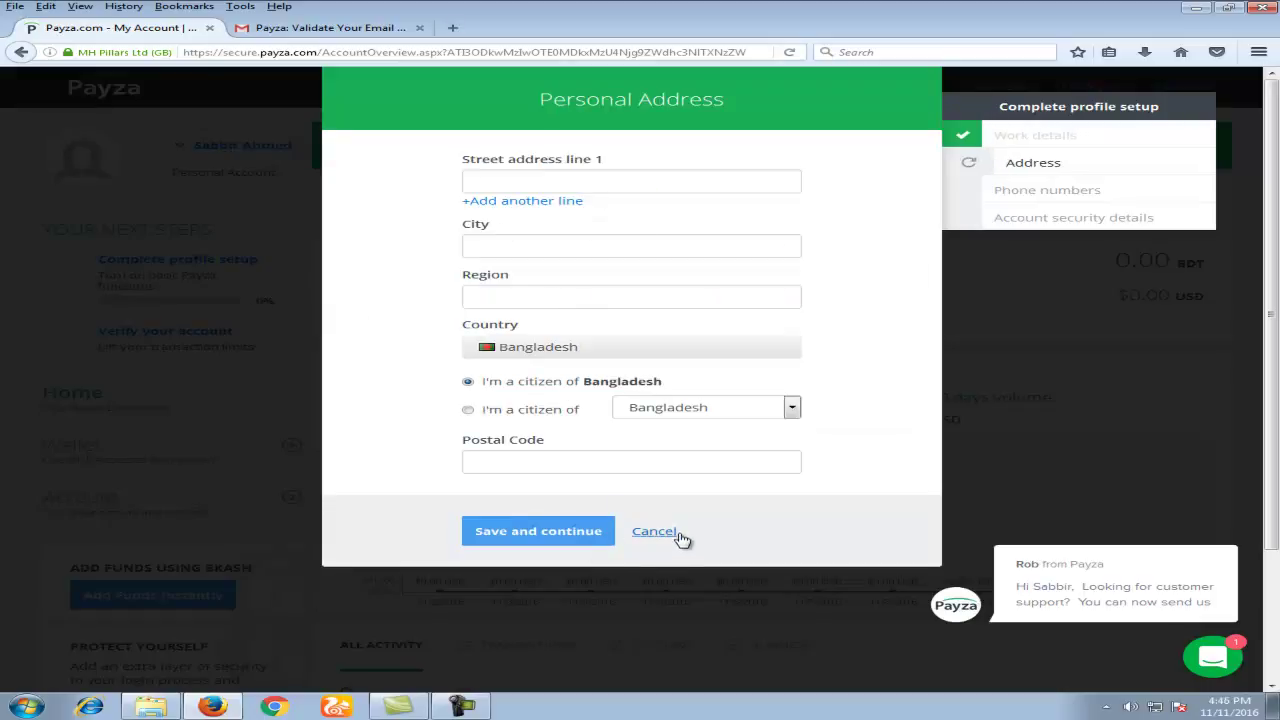
Step: Enter the street address, city, region and postal code, and save the address
click(668, 535)
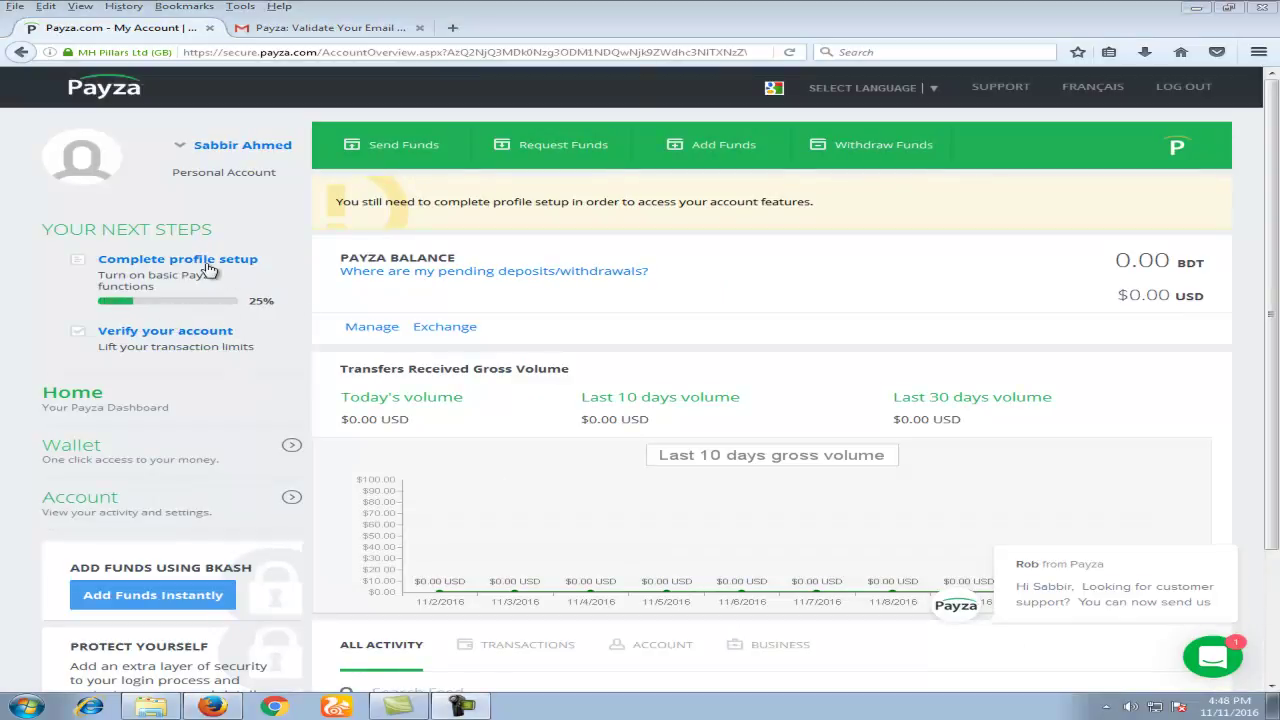
click(208, 262)
click(522, 184)
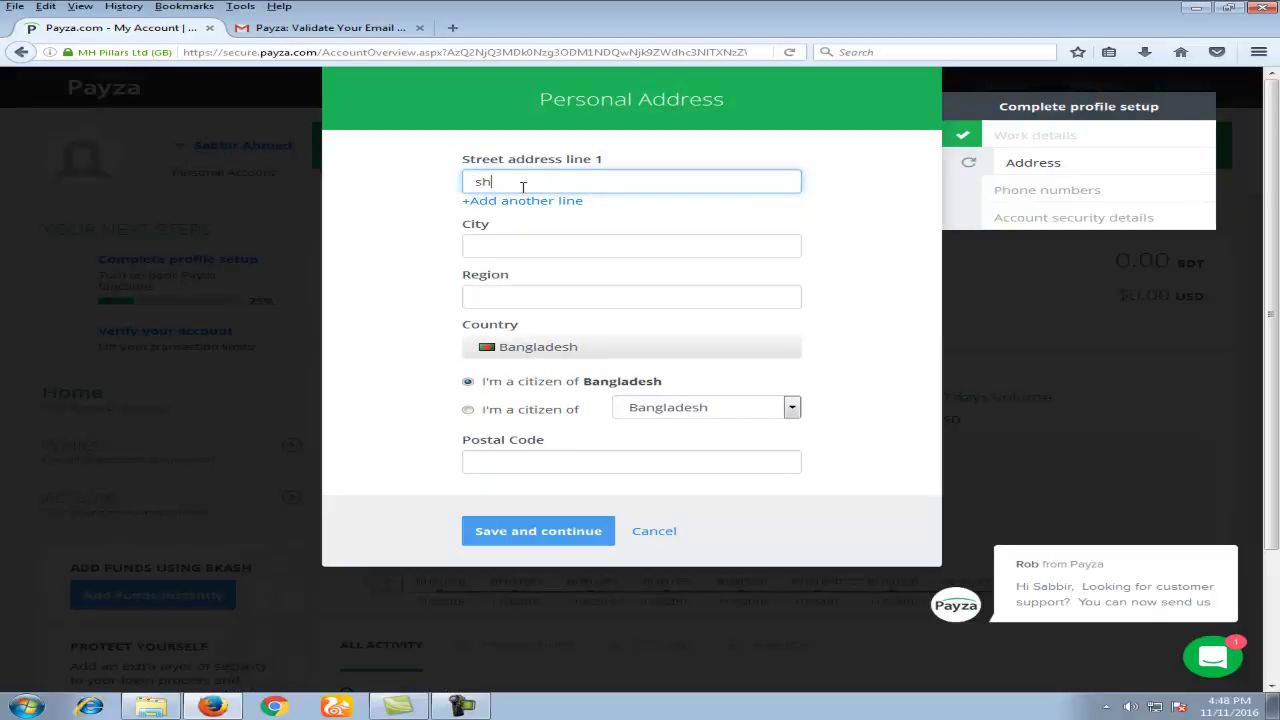
text(shibgonj)
key(Tab)
text(sy)
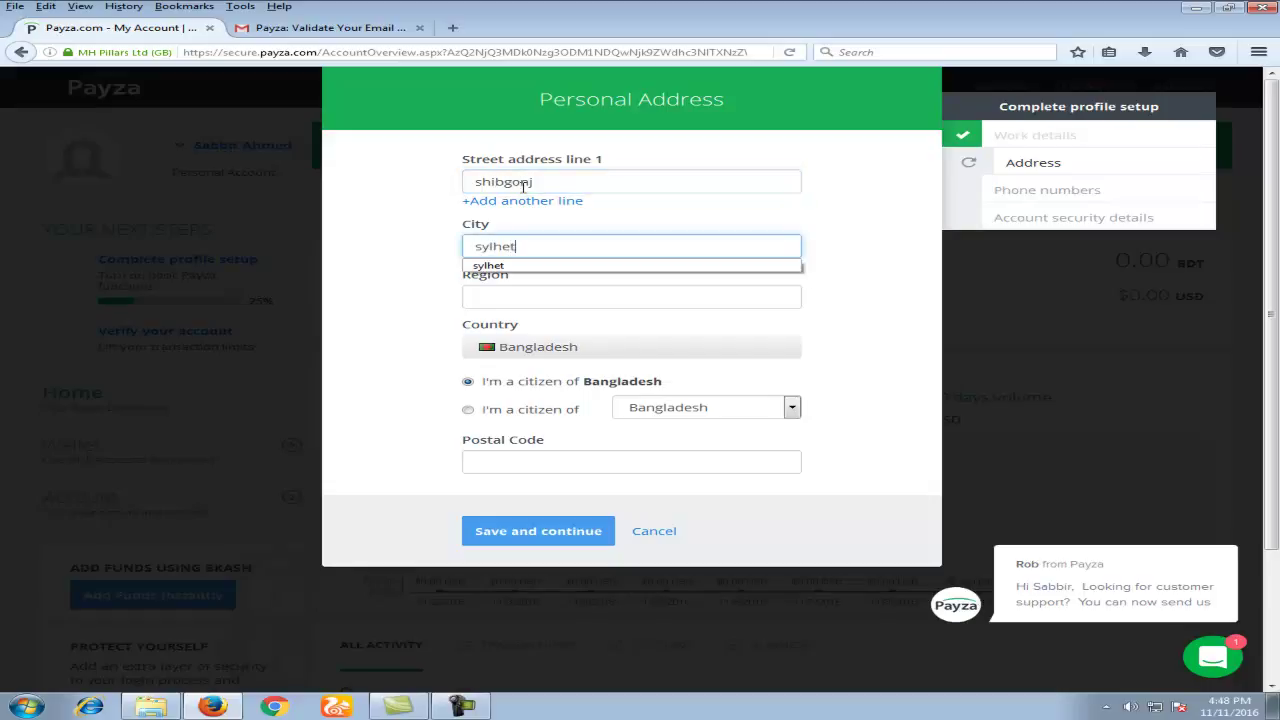
key(Tab)
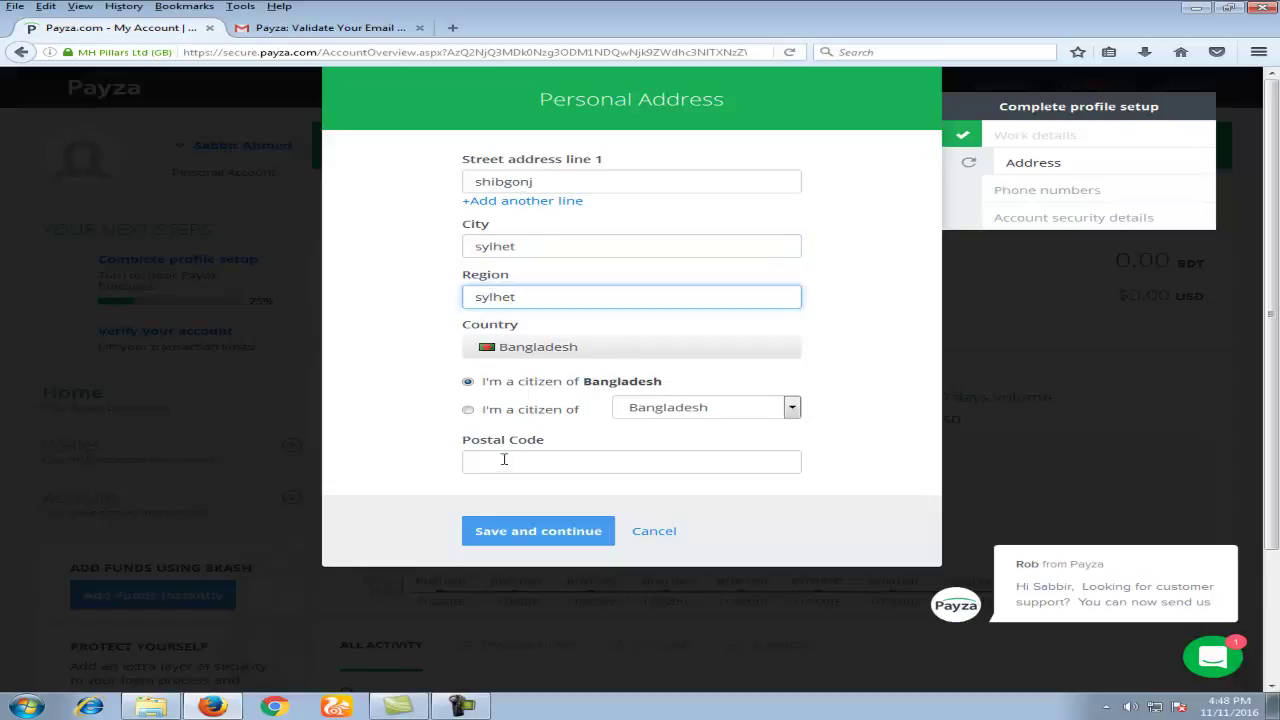
click(549, 455)
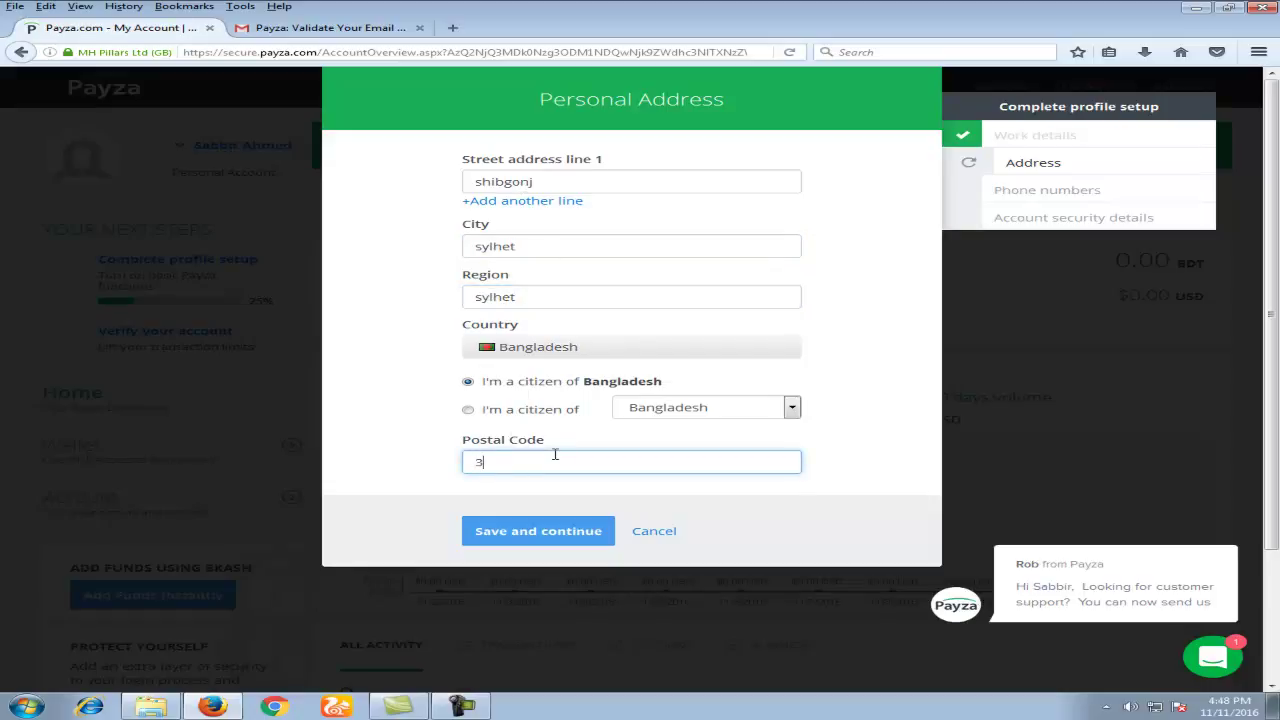
click(540, 537)
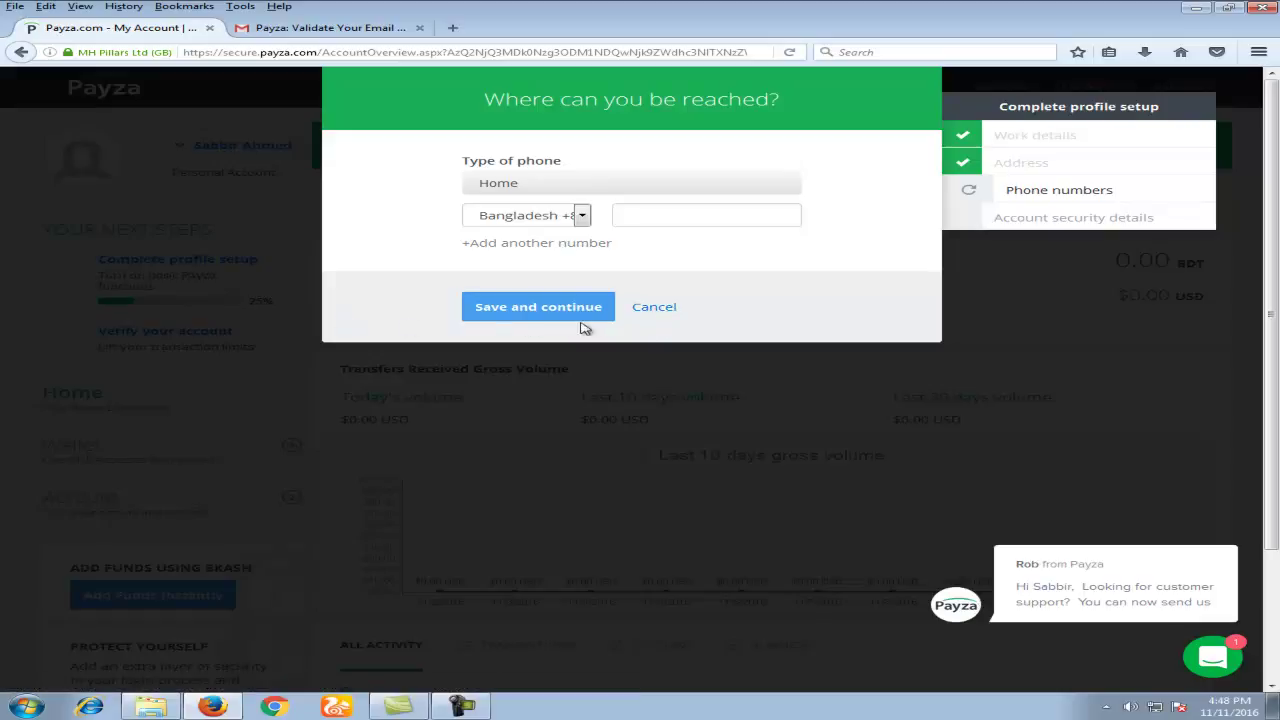
Step: Add the home phone number to the profile and save it
click(654, 307)
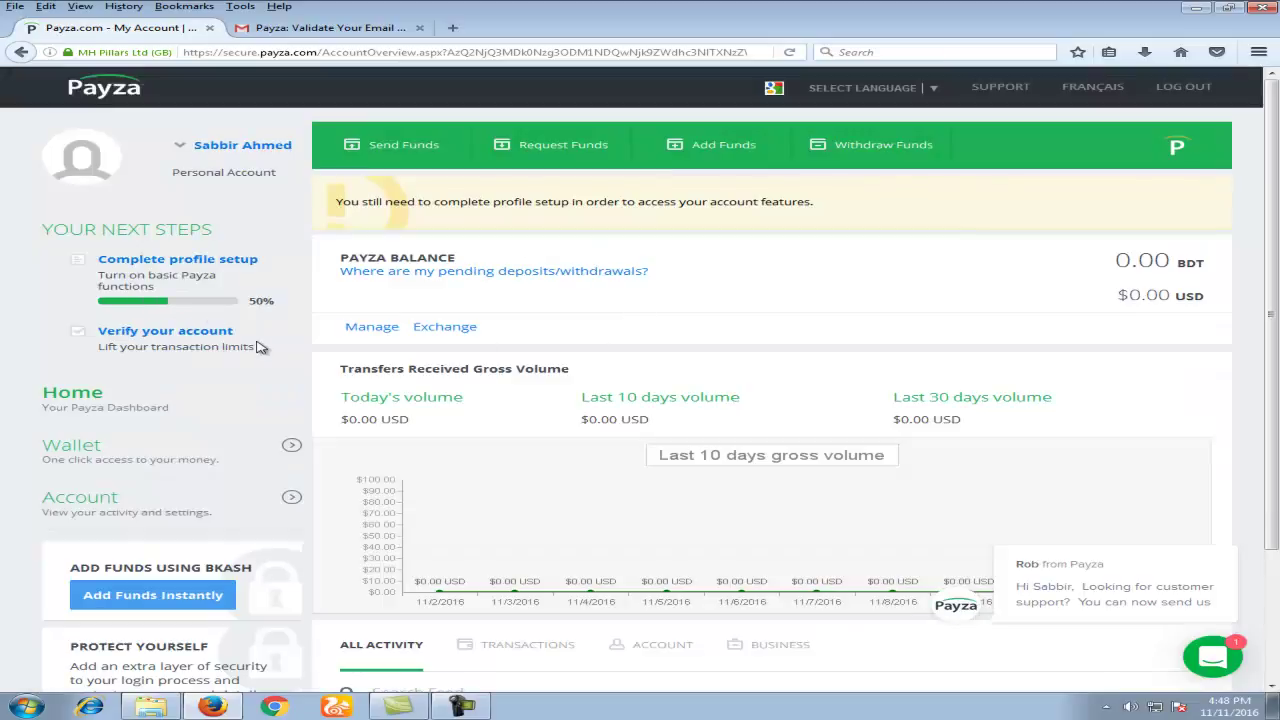
click(220, 262)
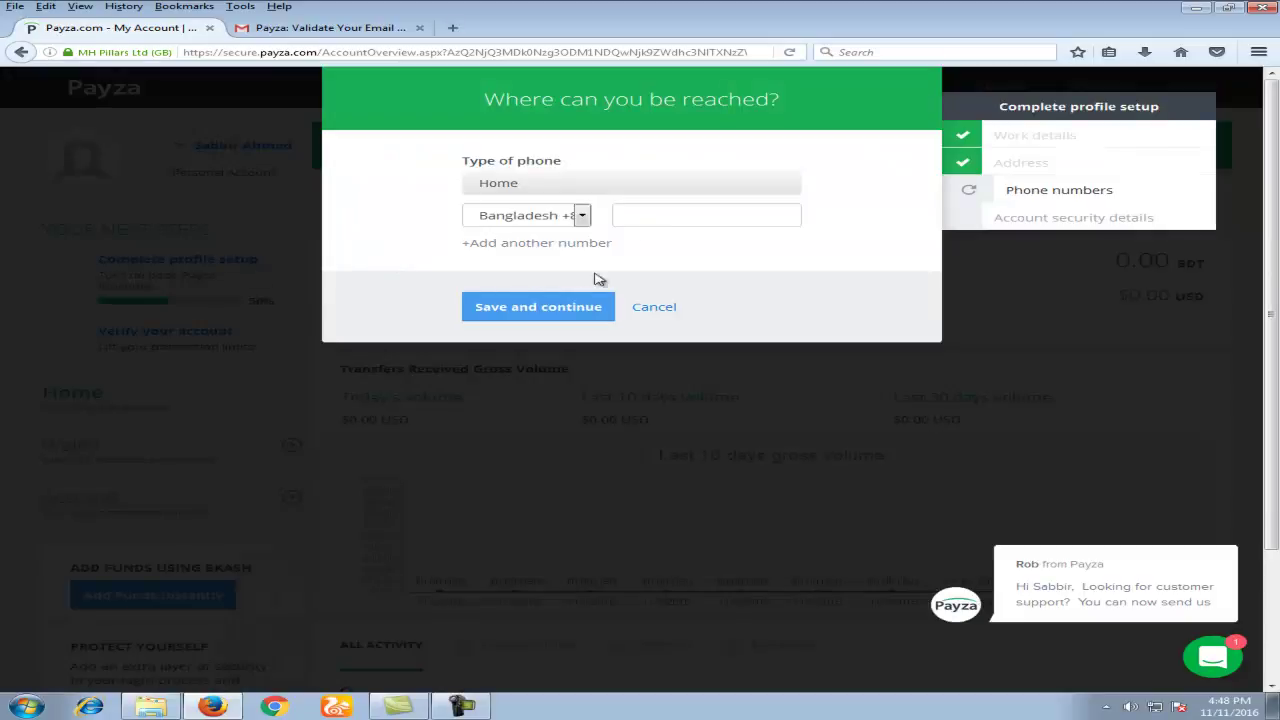
click(655, 217)
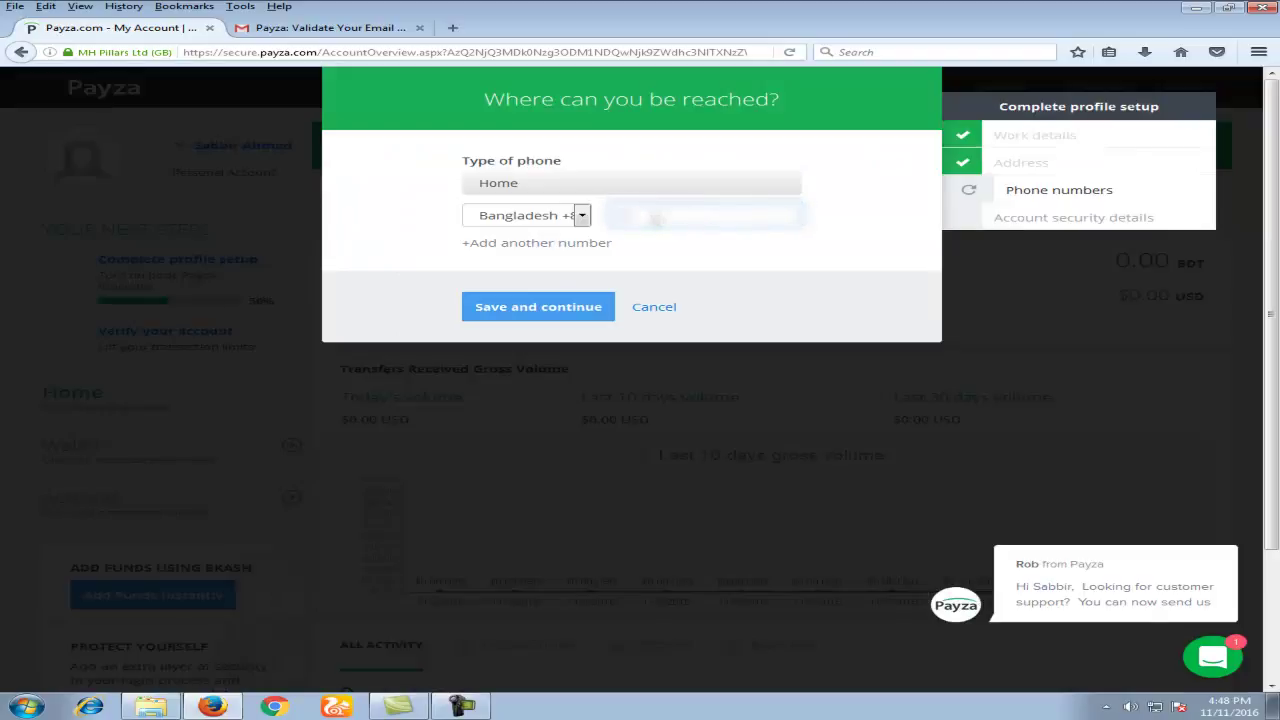
text(01123)
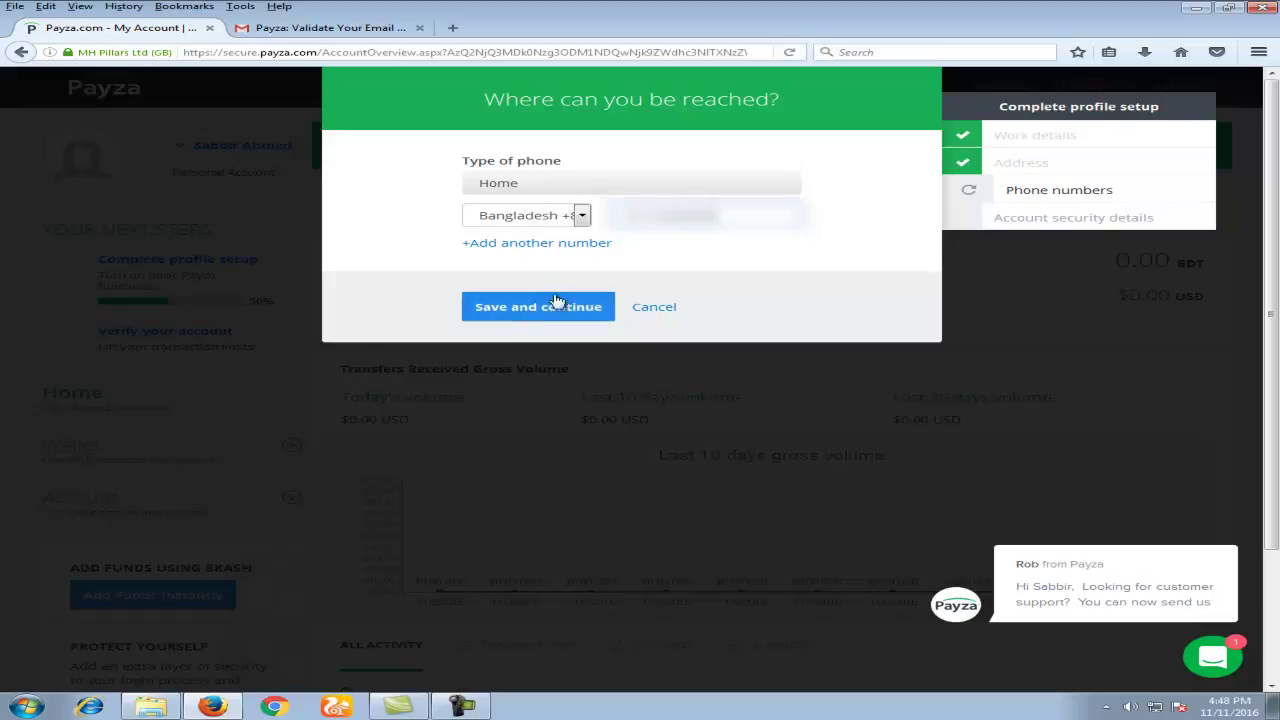
click(529, 318)
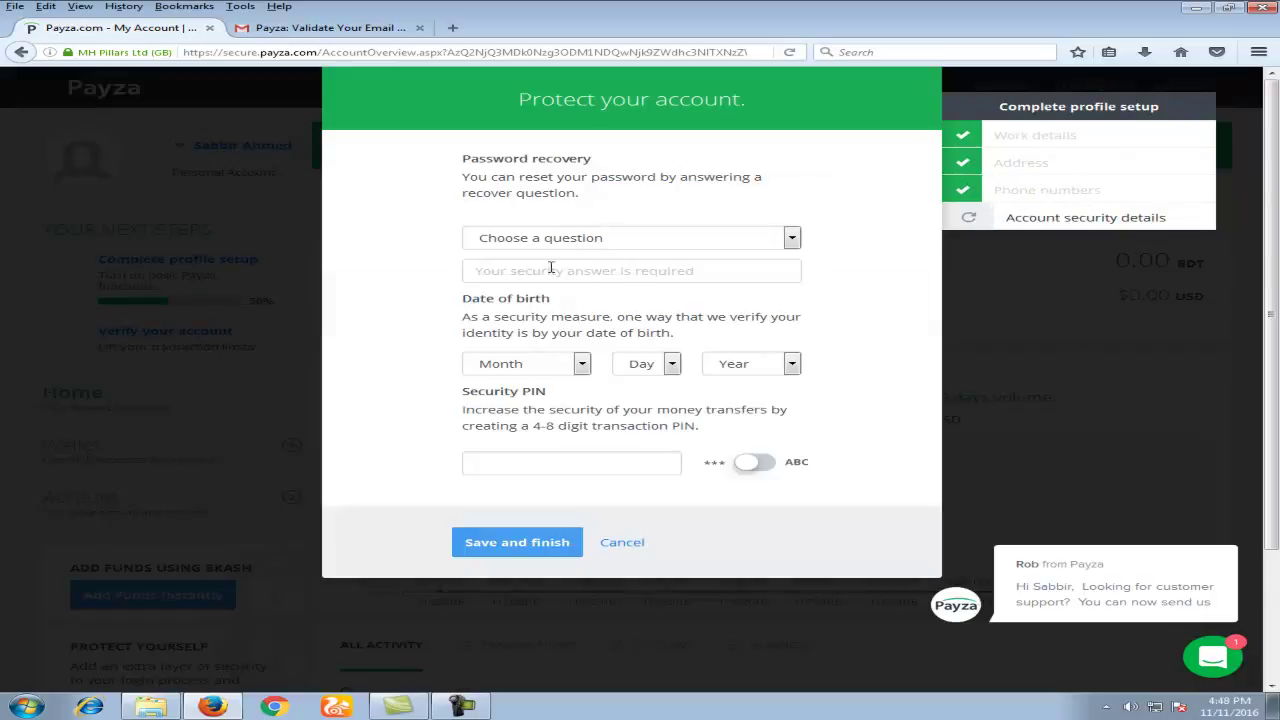
Step: Choose the first teacher recovery question and enter the security answer
click(625, 240)
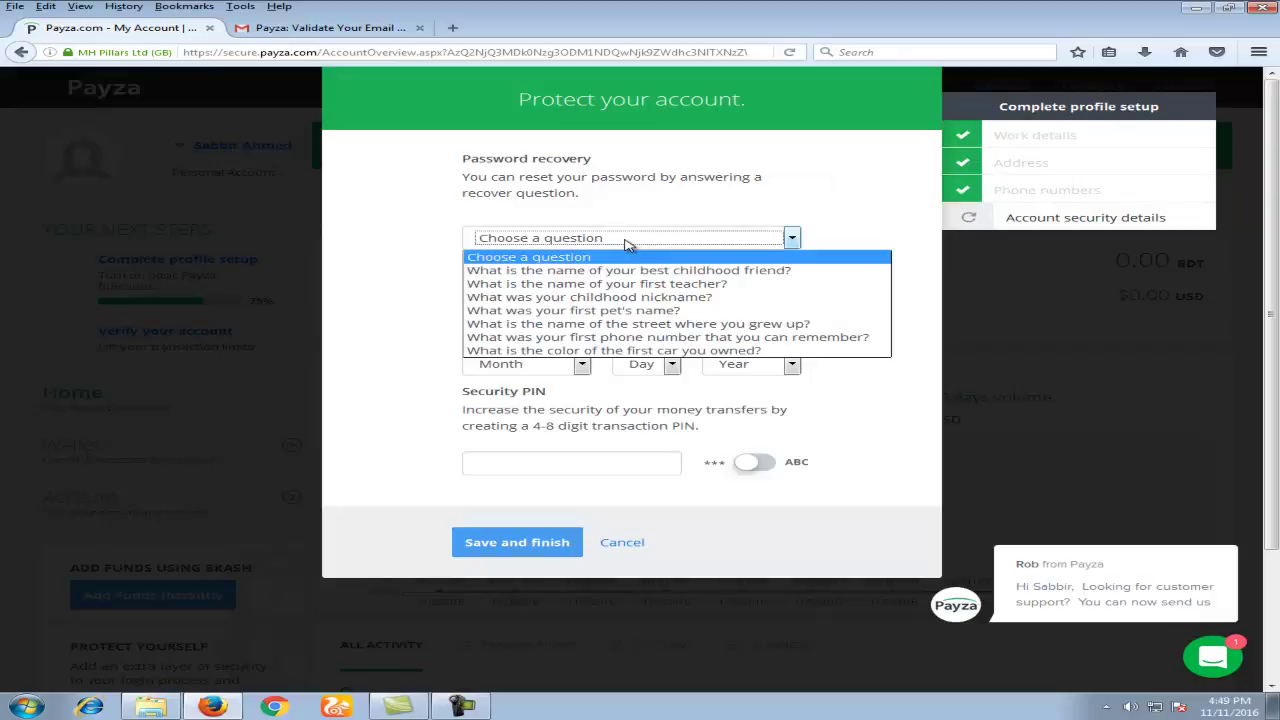
click(663, 284)
click(655, 272)
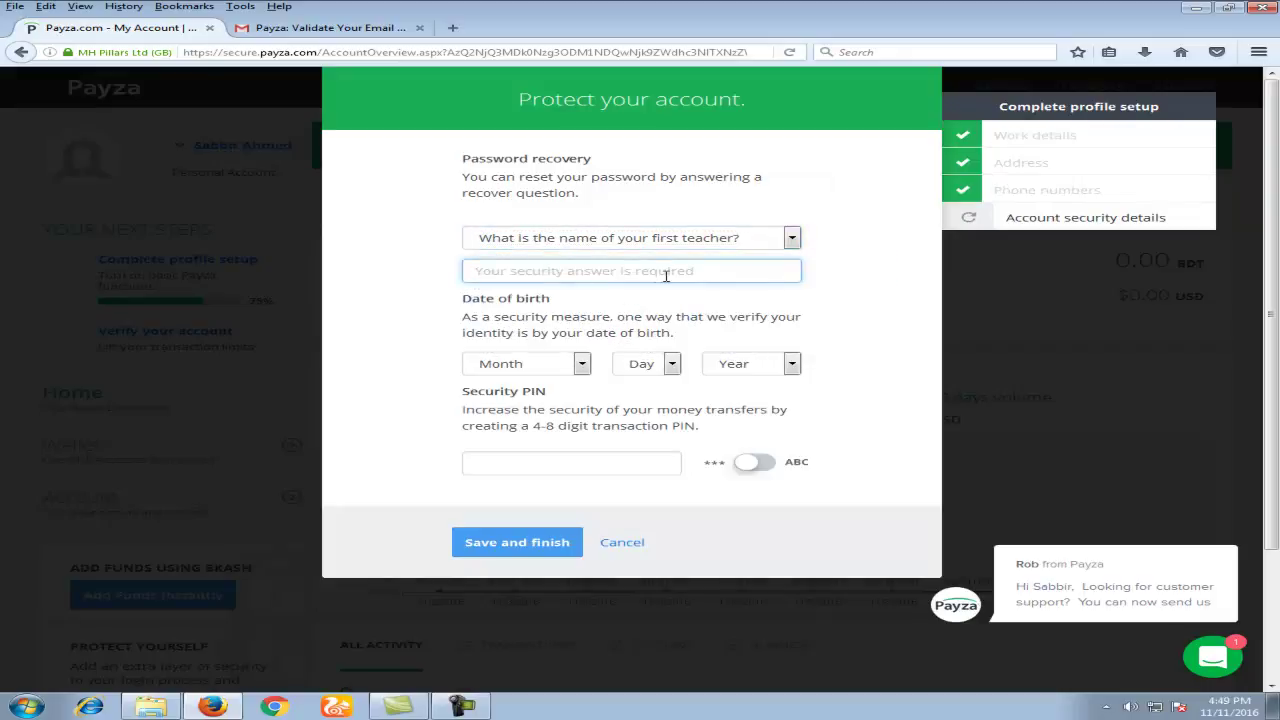
text(abc)
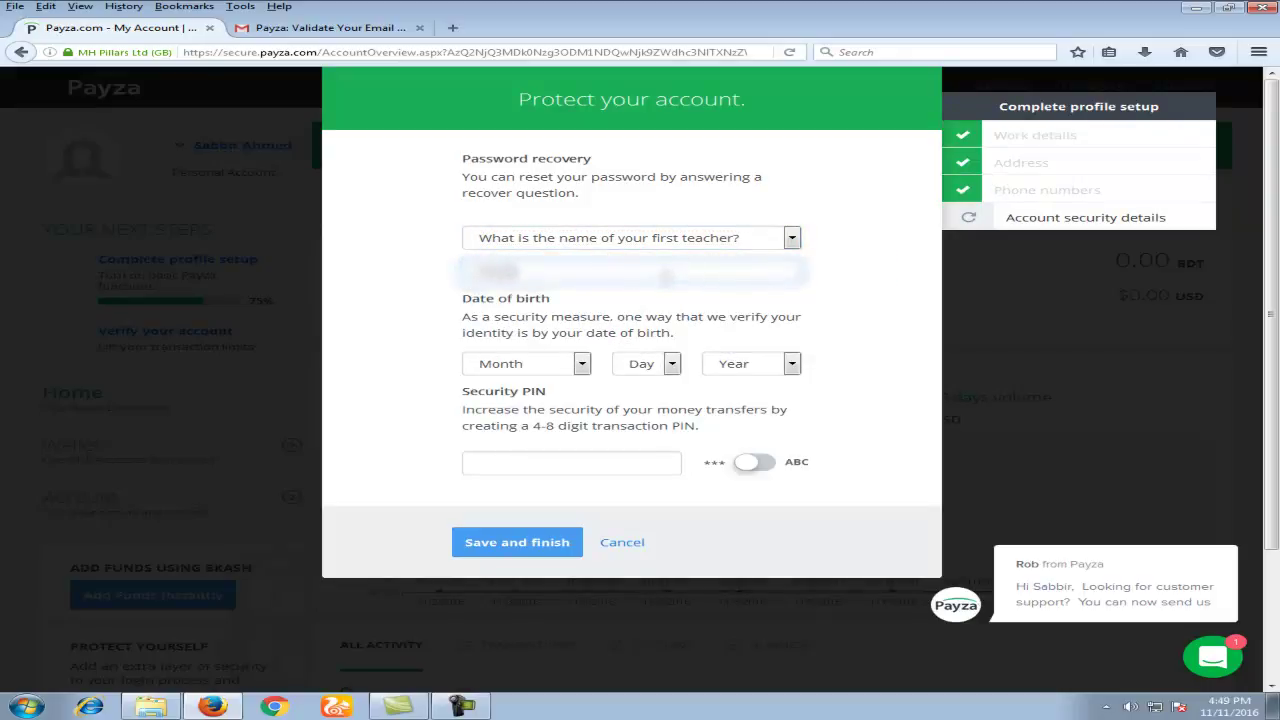
click(580, 362)
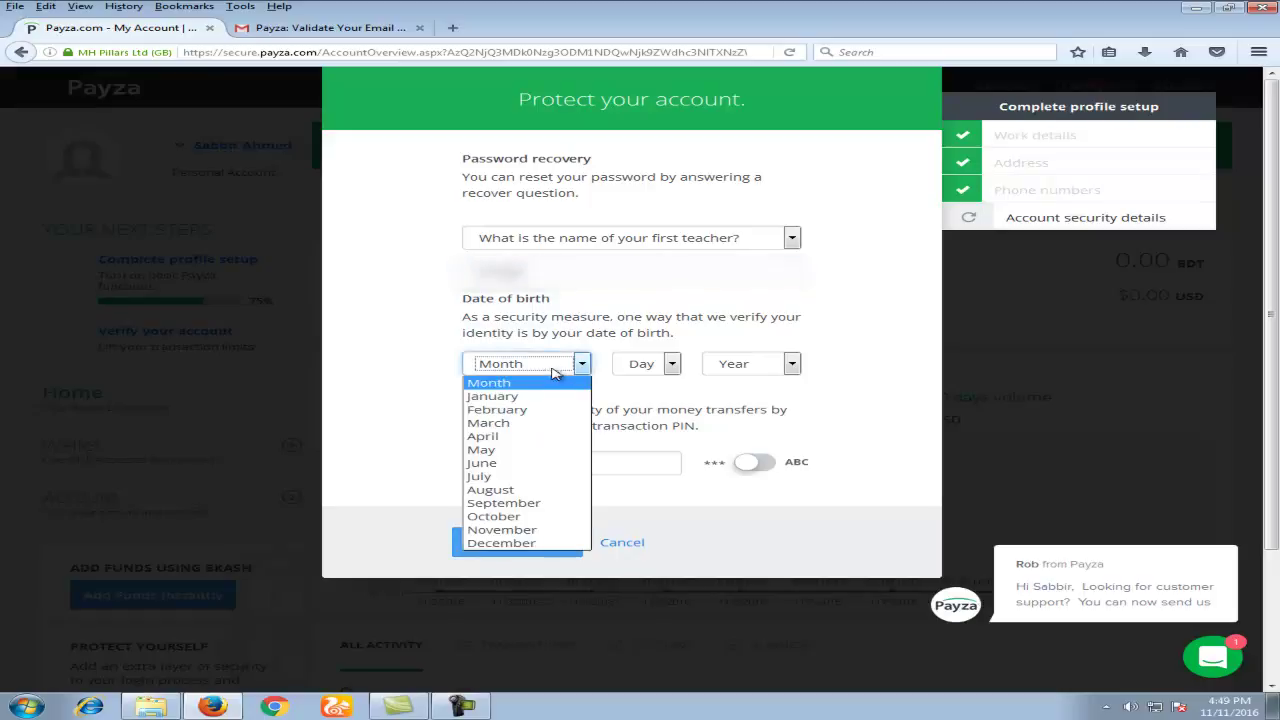
click(548, 514)
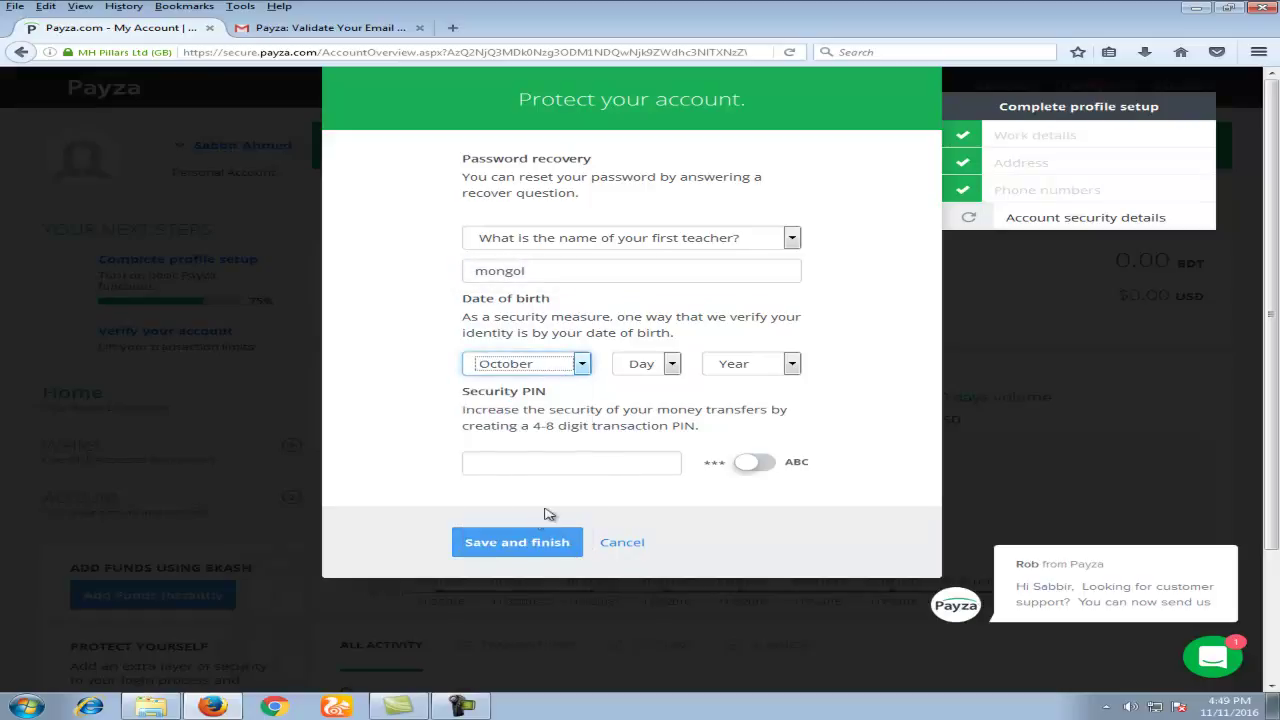
click(675, 366)
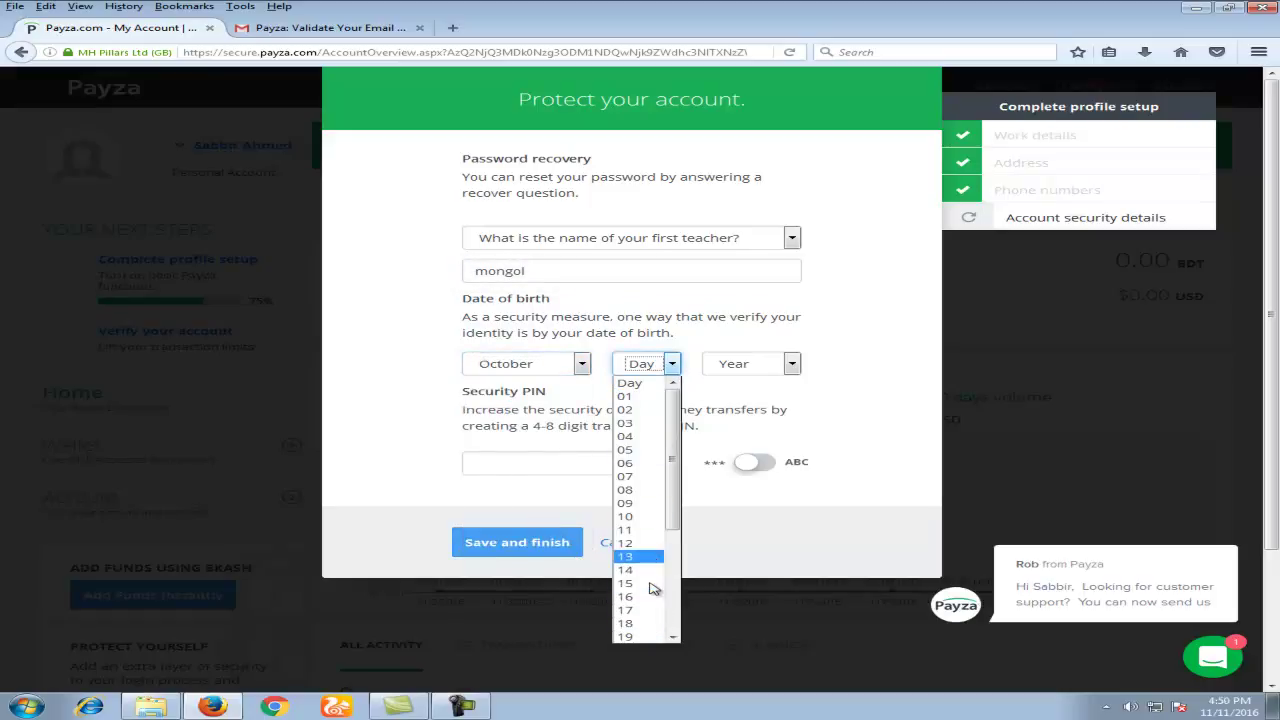
scroll(650, 588, down, 5)
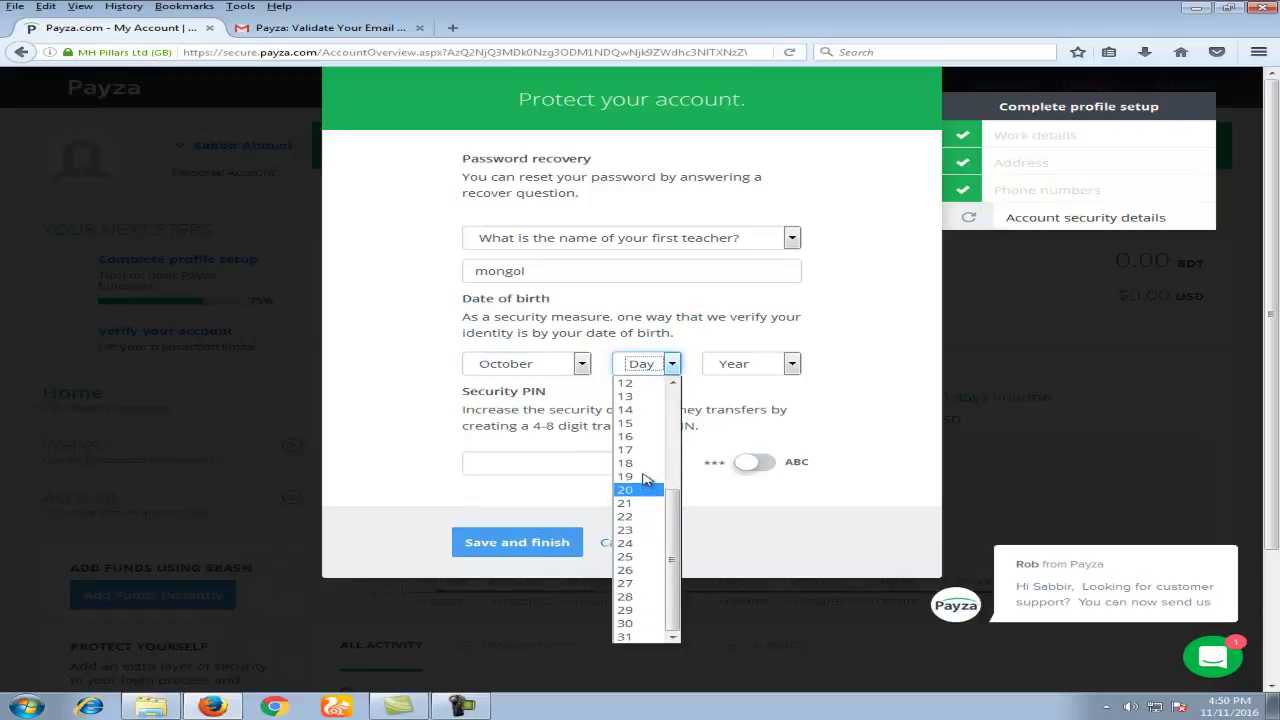
click(648, 597)
click(755, 364)
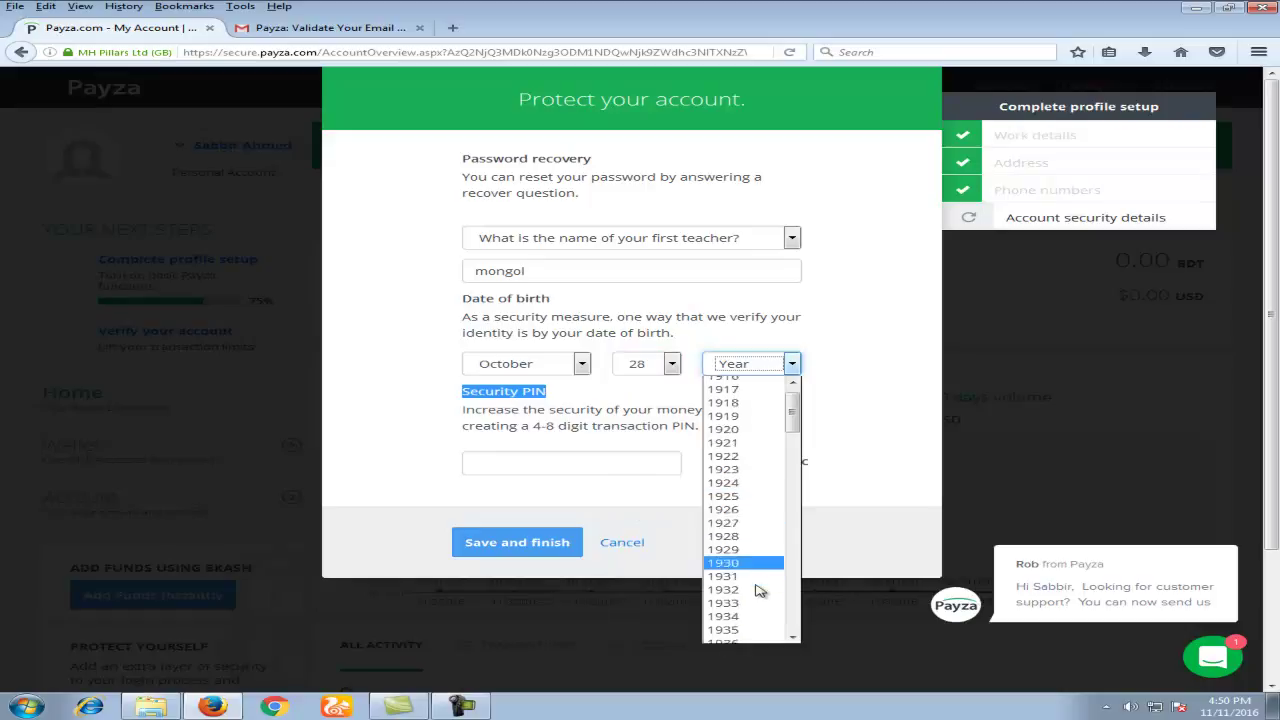
scroll(757, 590, down, 10)
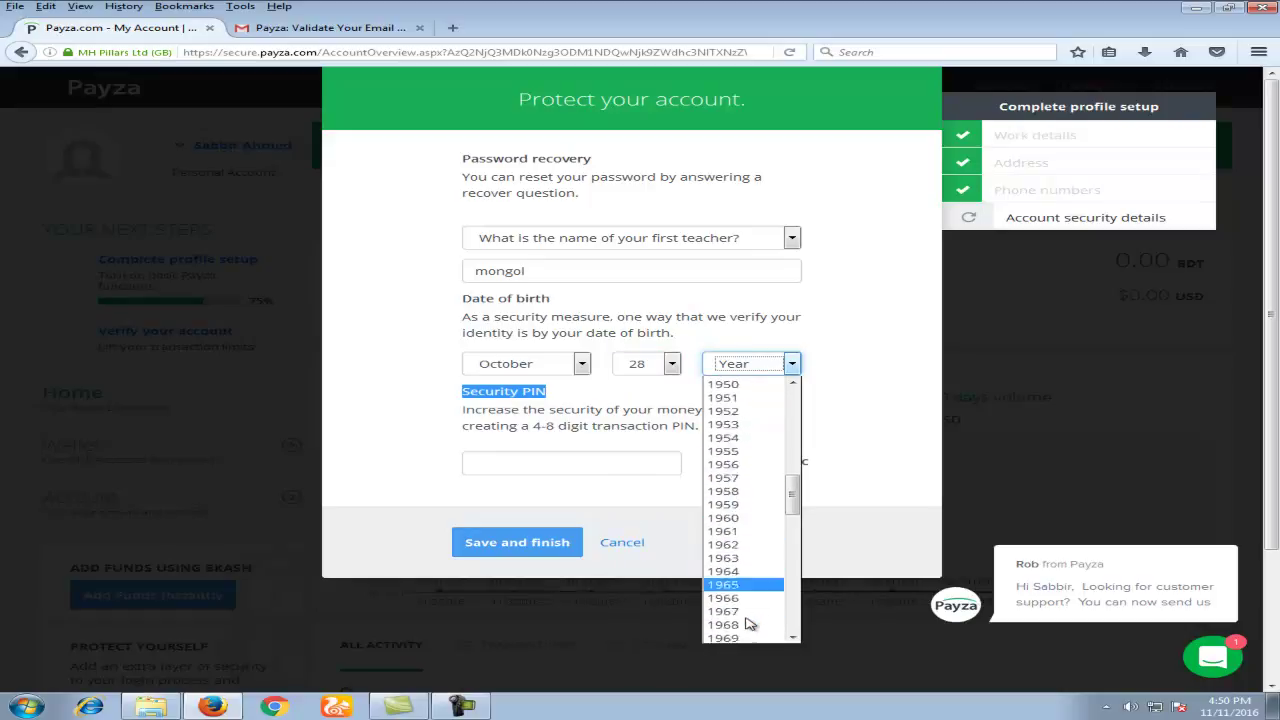
scroll(752, 618, down, 16)
scroll(757, 549, up, 3)
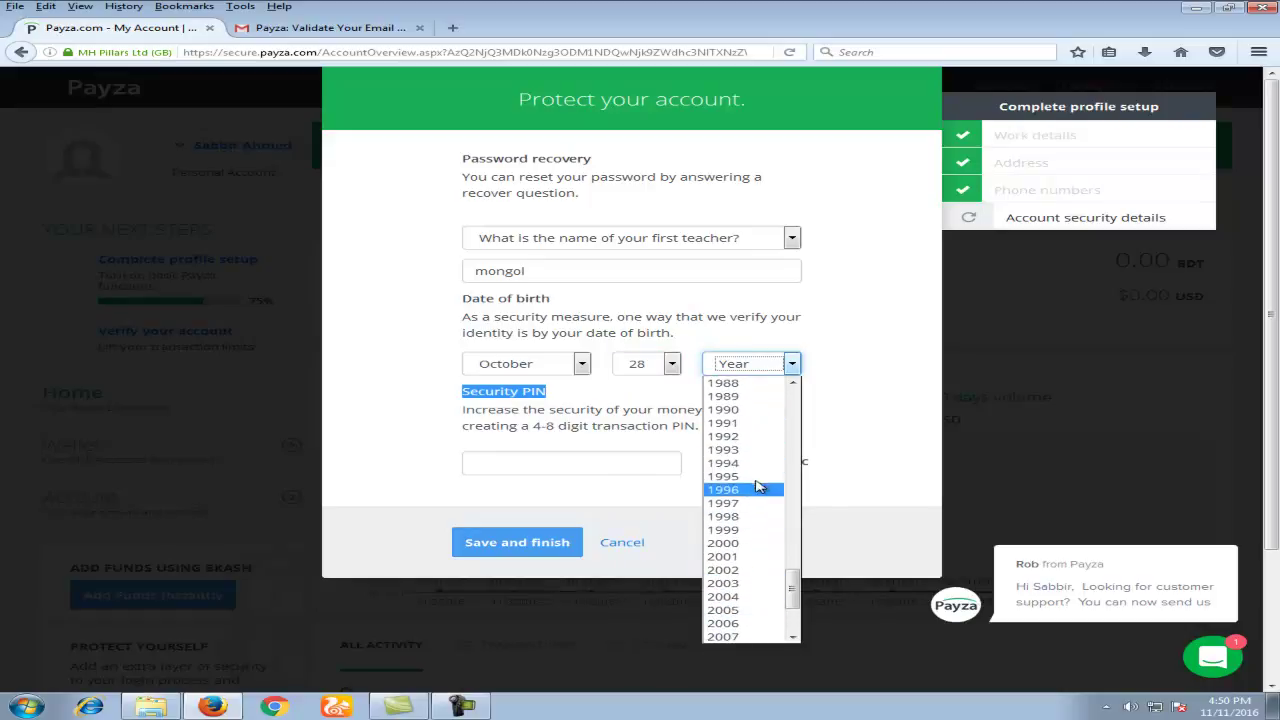
click(742, 396)
Step: Enter the security PIN and save to finish profile setup
click(607, 464)
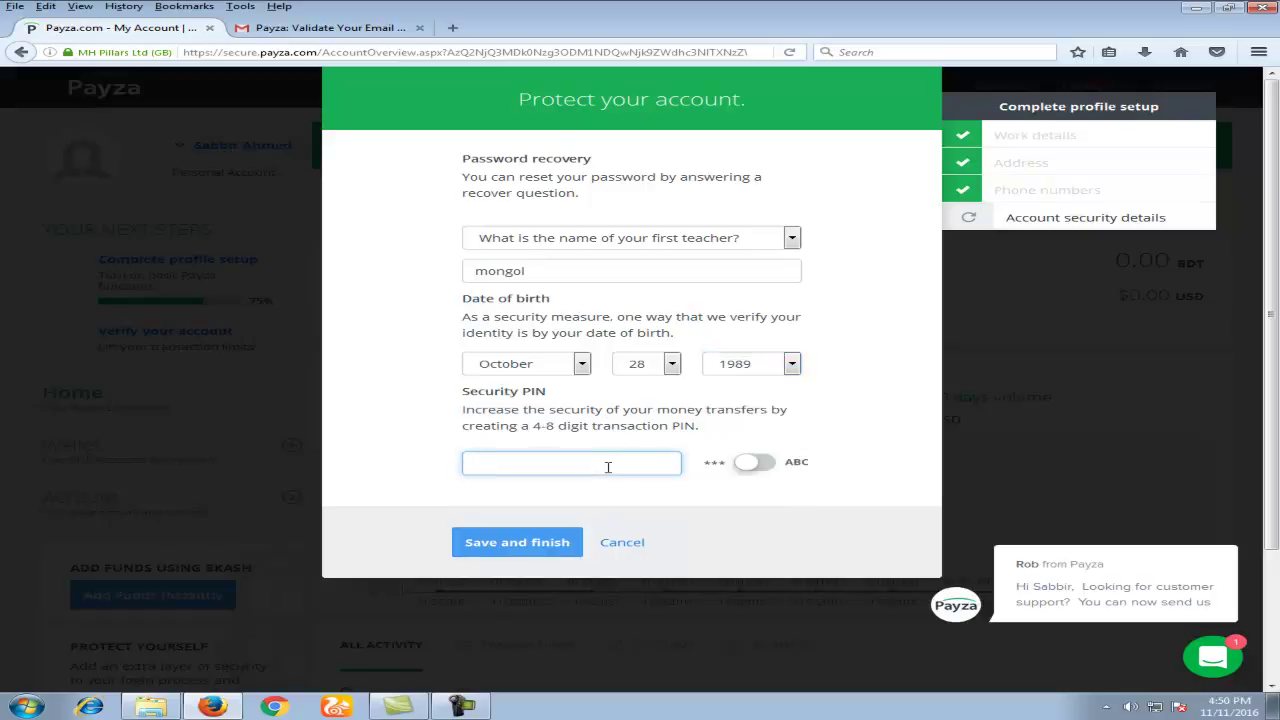
text(1)
click(518, 542)
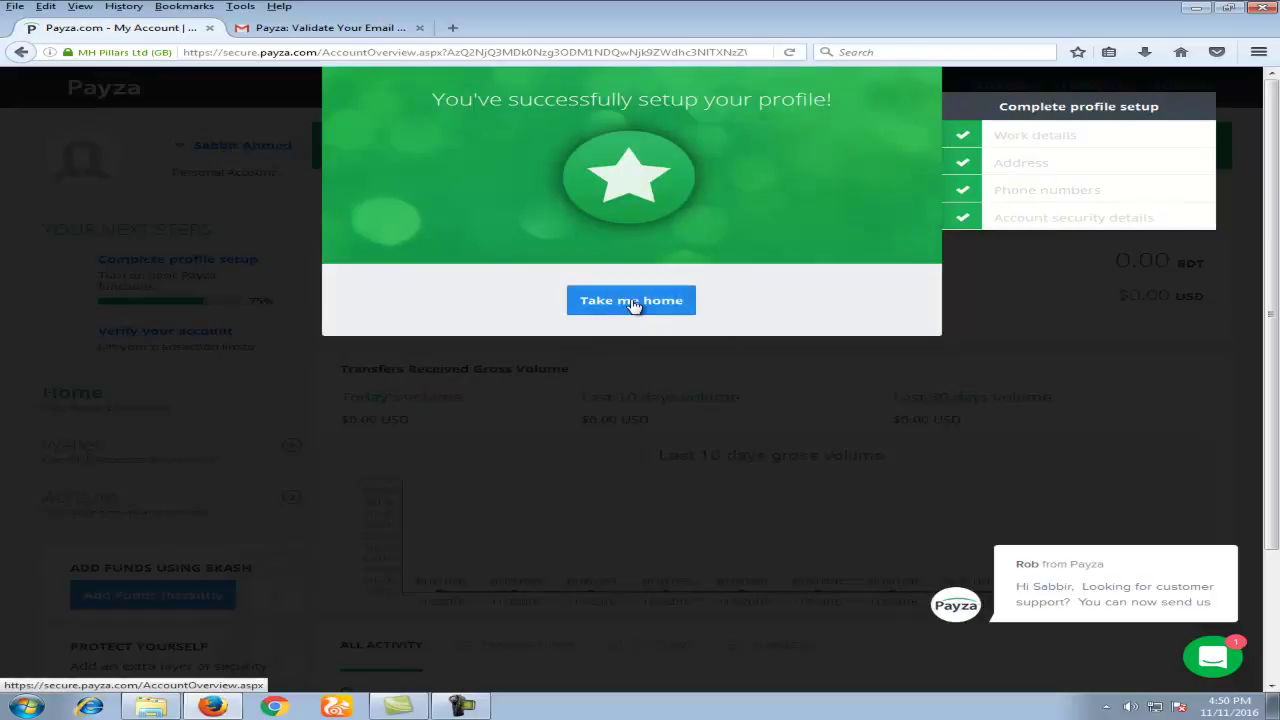
Step: Enter a transaction PIN and welcome message 'its my id', submit, and dismiss the save-password prompt
click(633, 304)
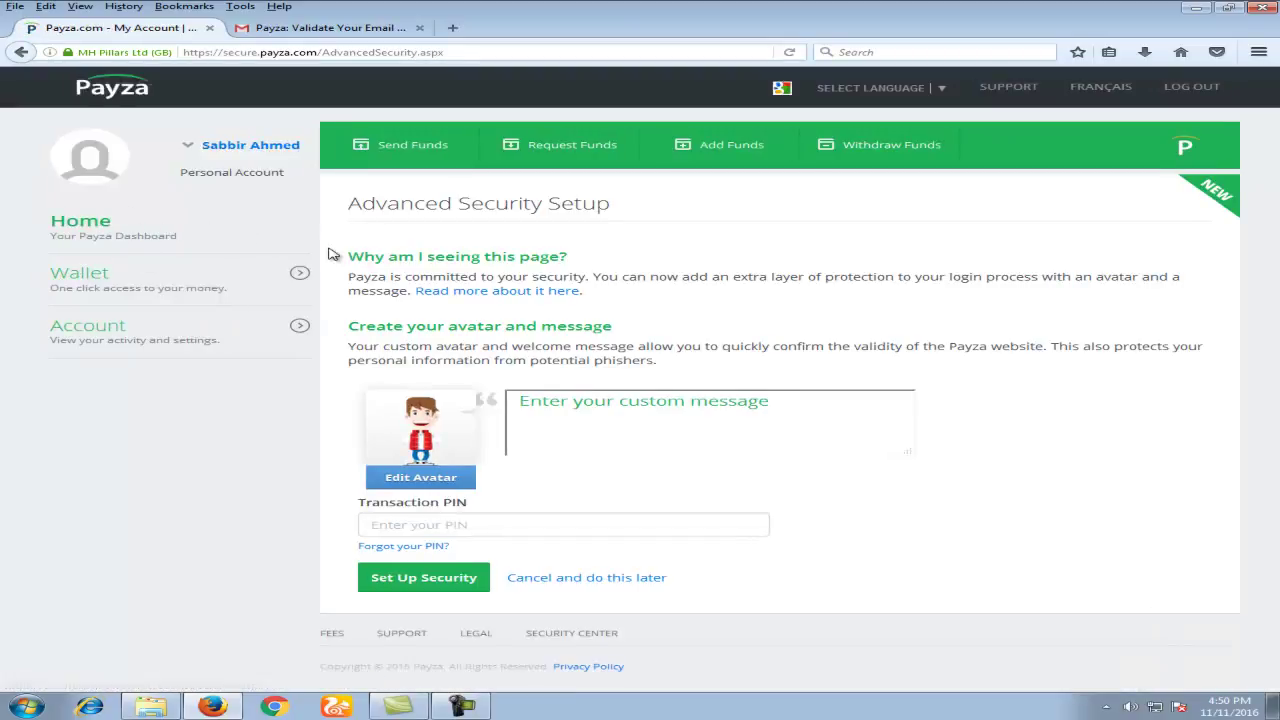
click(580, 526)
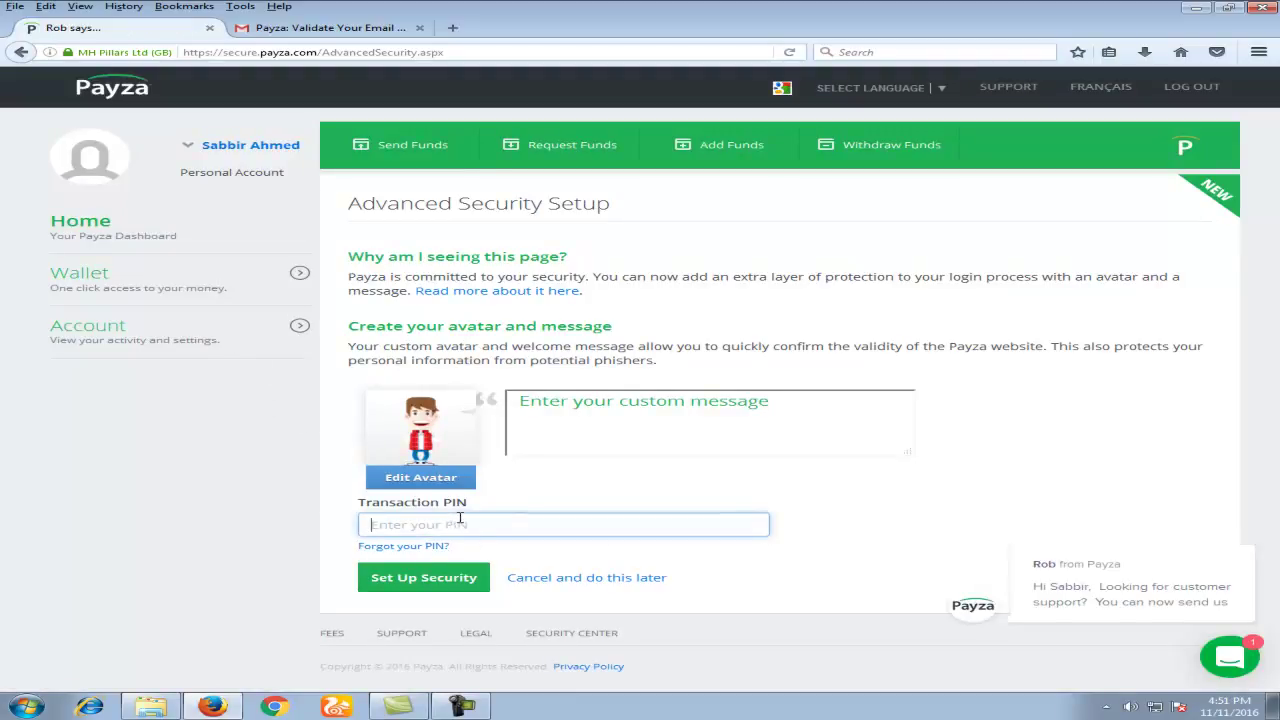
text(••)
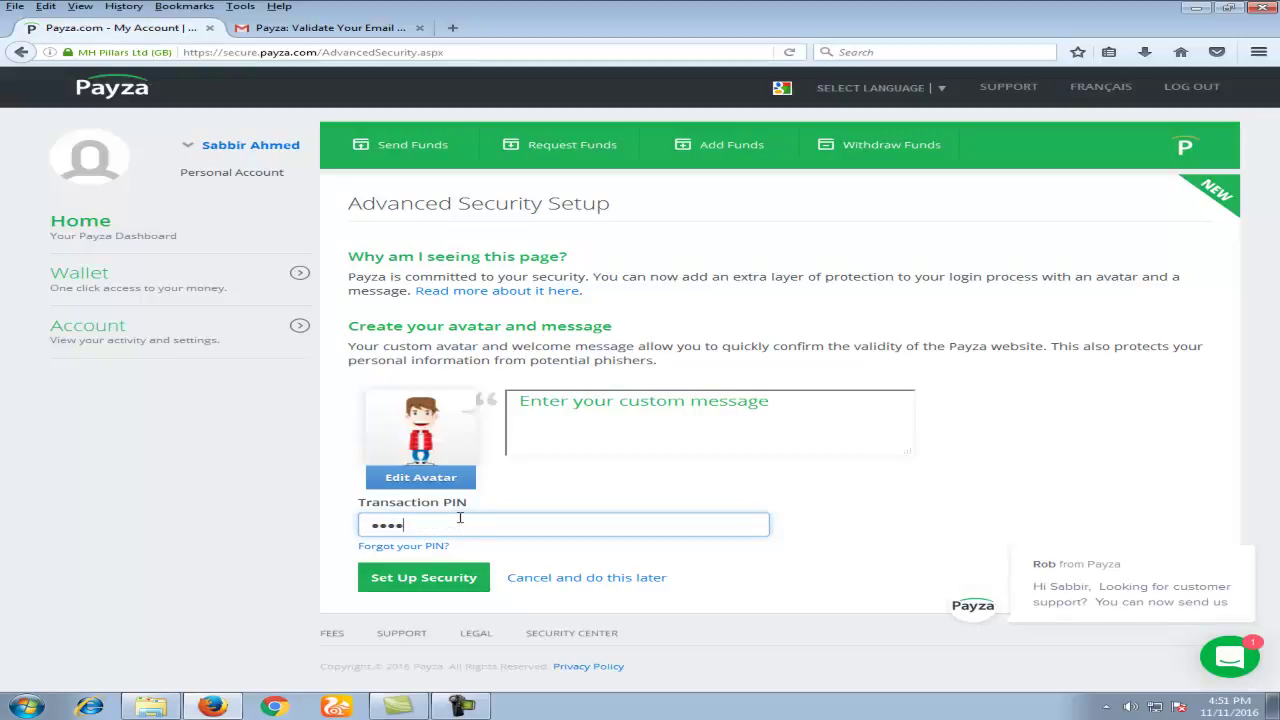
click(603, 424)
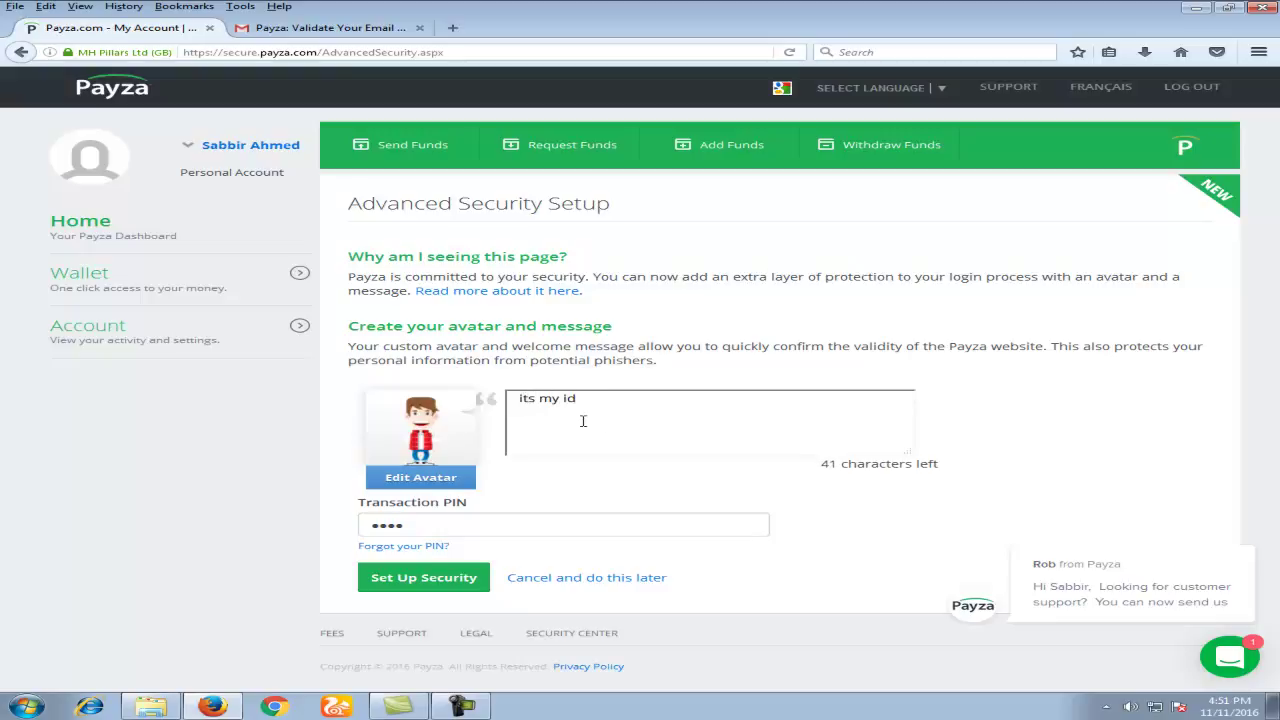
click(443, 588)
click(458, 108)
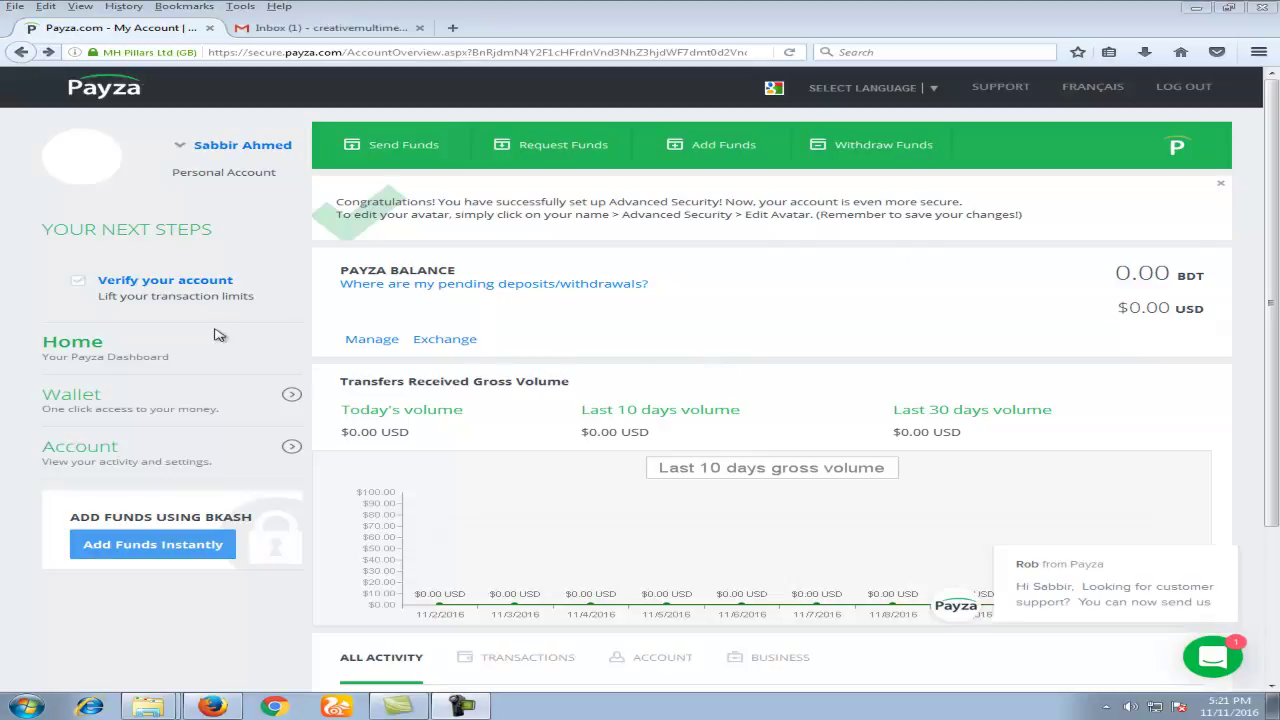
Step: Open the verification document form, fill the photo ID document number and select Passport
click(163, 288)
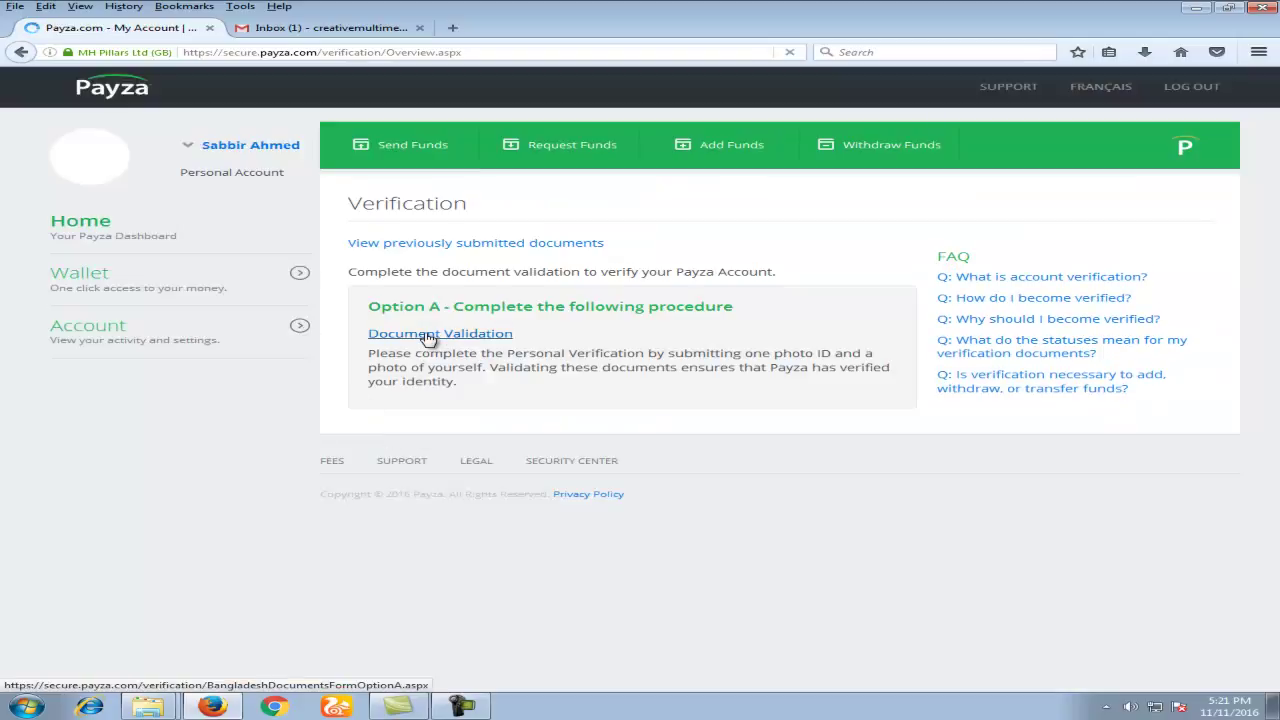
click(428, 337)
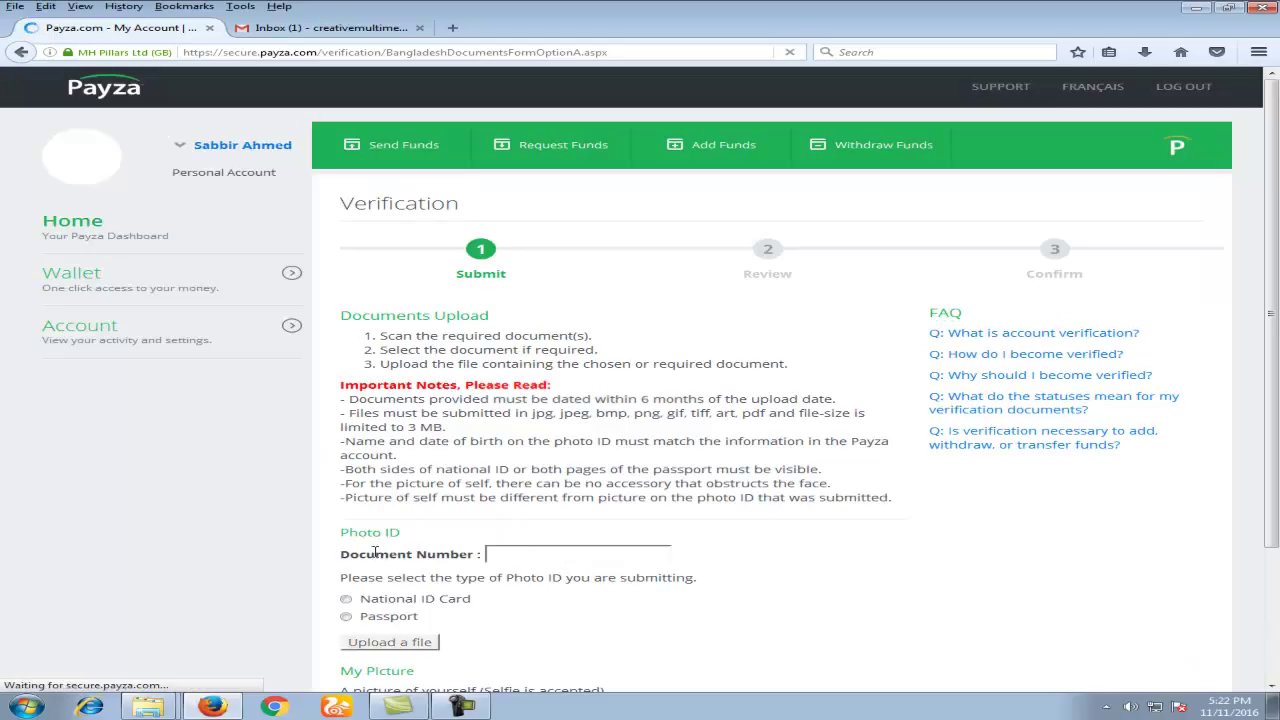
scroll(505, 547, down, 3)
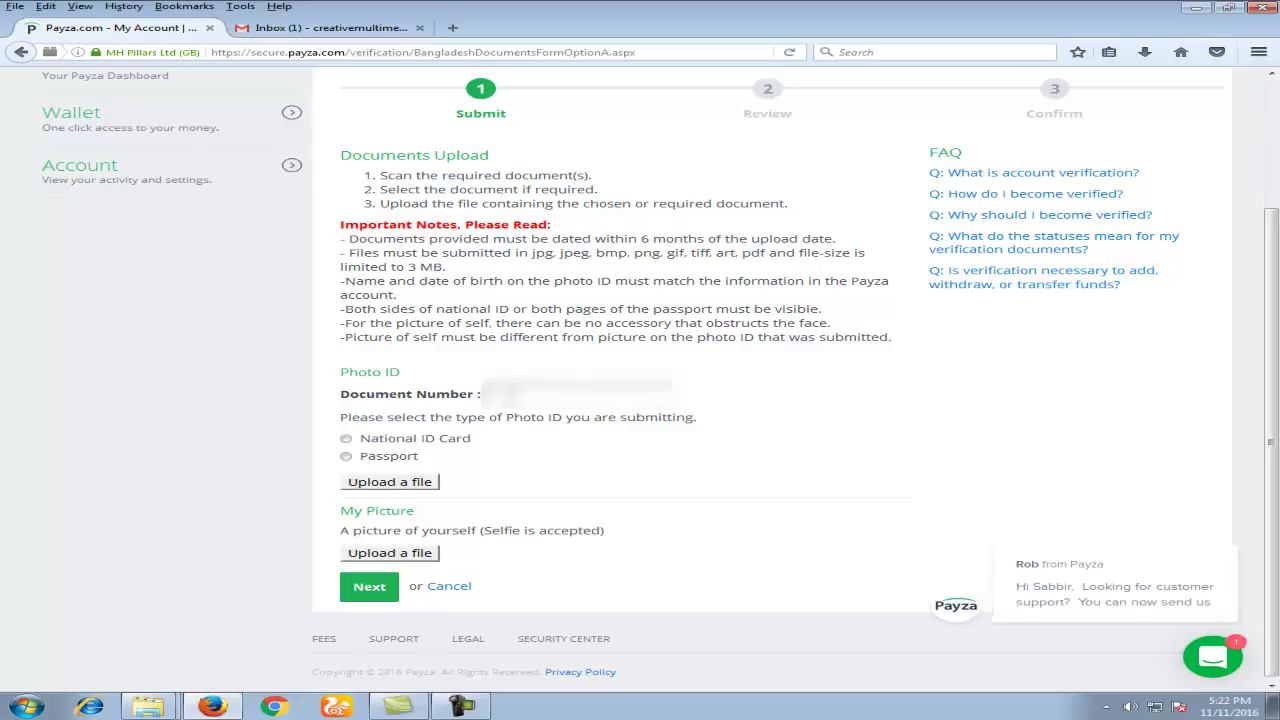
click(528, 417)
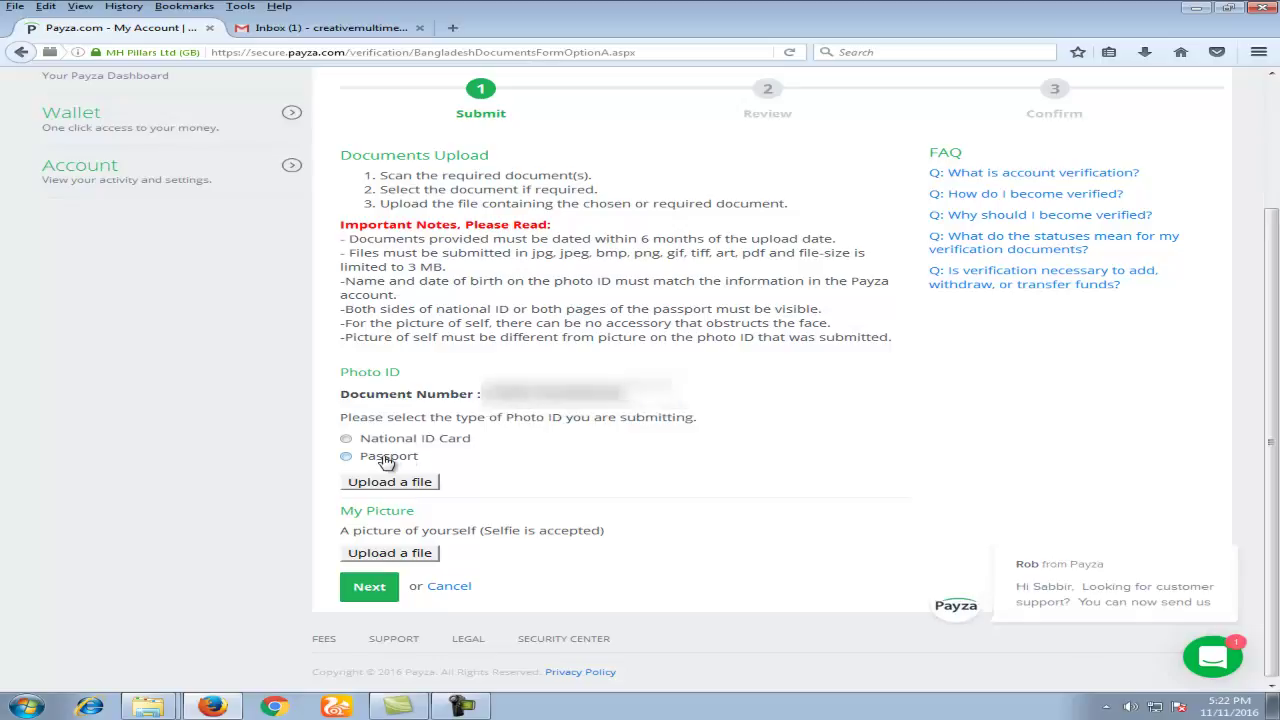
click(347, 457)
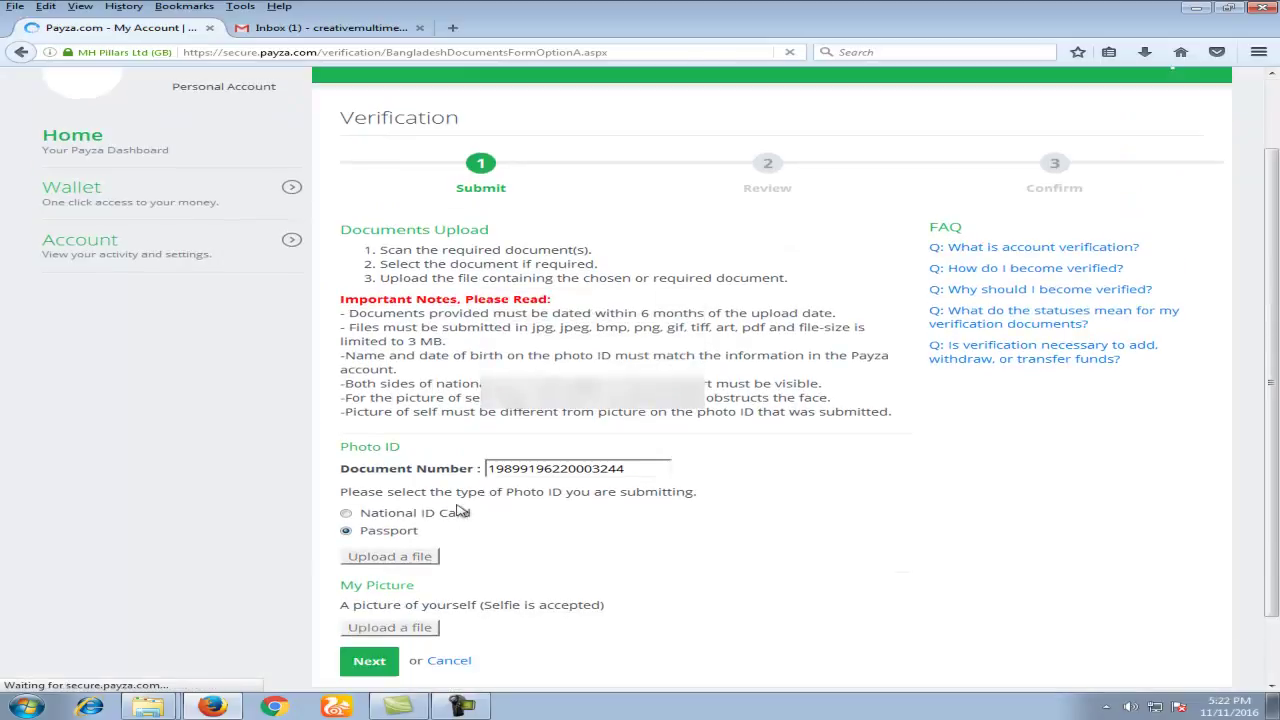
scroll(460, 512, down, 1)
Step: Upload Passportedit.JPG as the passport photo ID
click(412, 489)
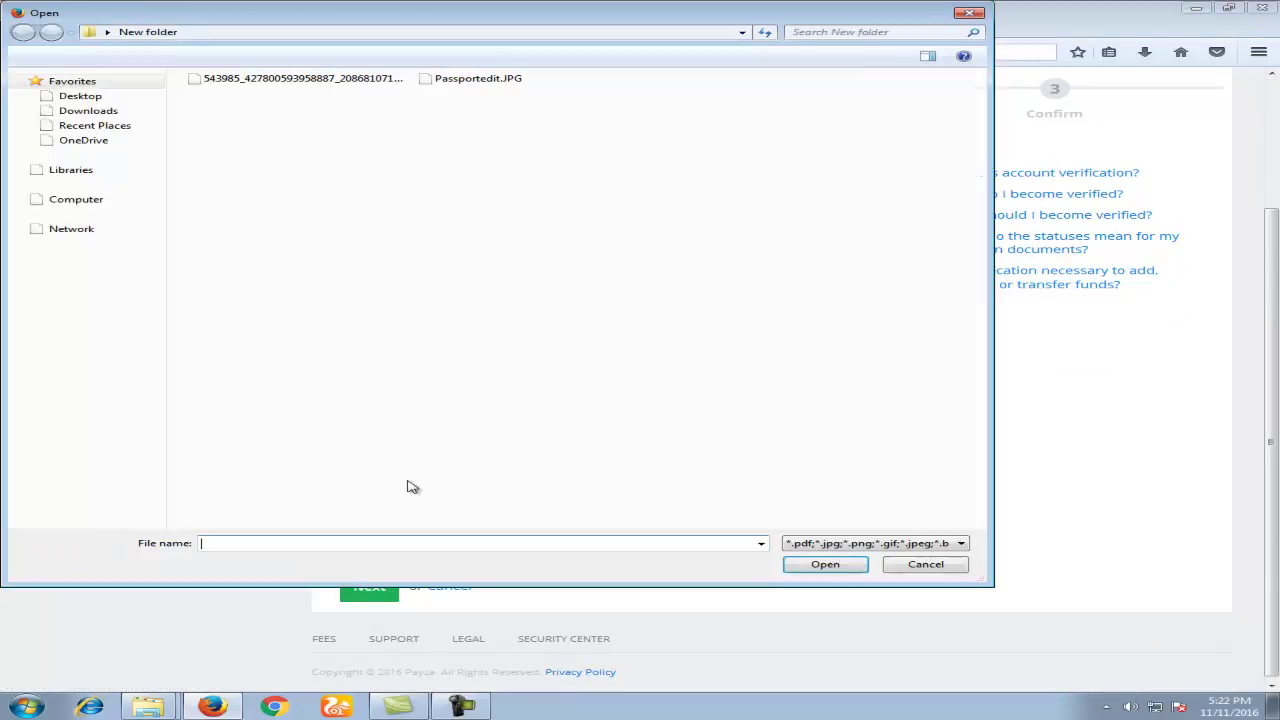
click(457, 80)
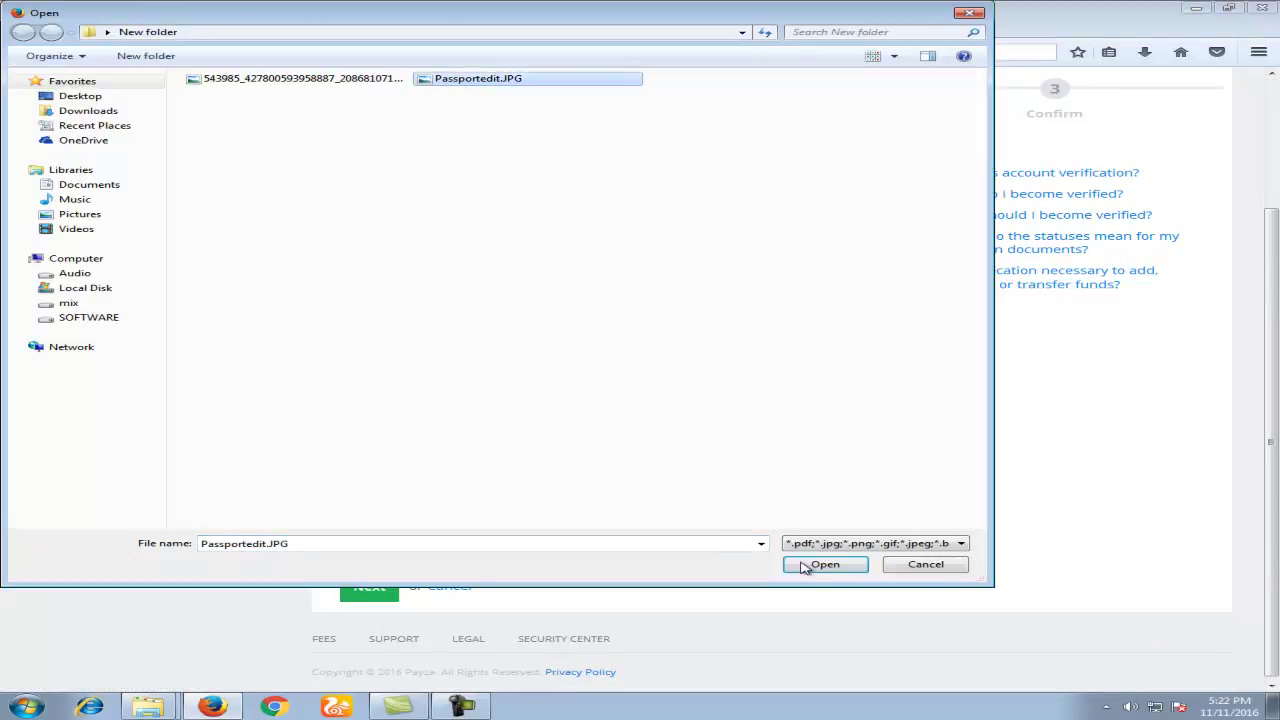
click(822, 565)
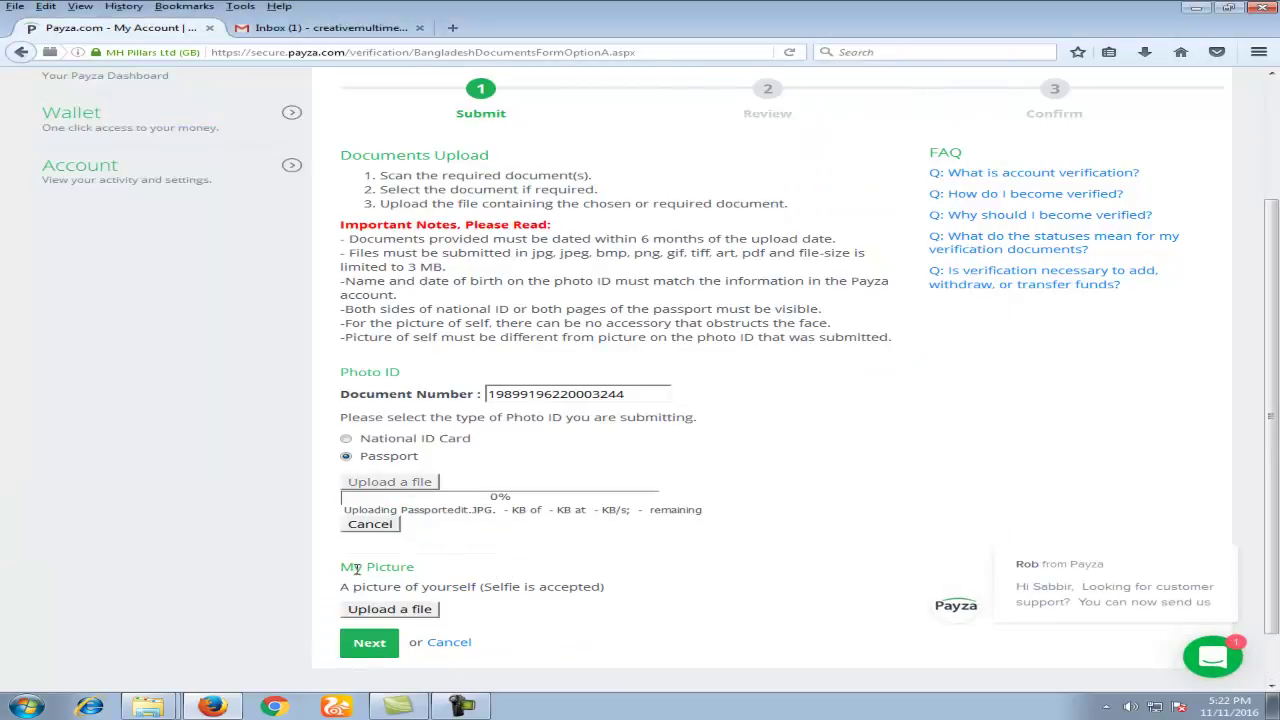
Step: Attach the 543985 image as the picture of yourself
click(397, 614)
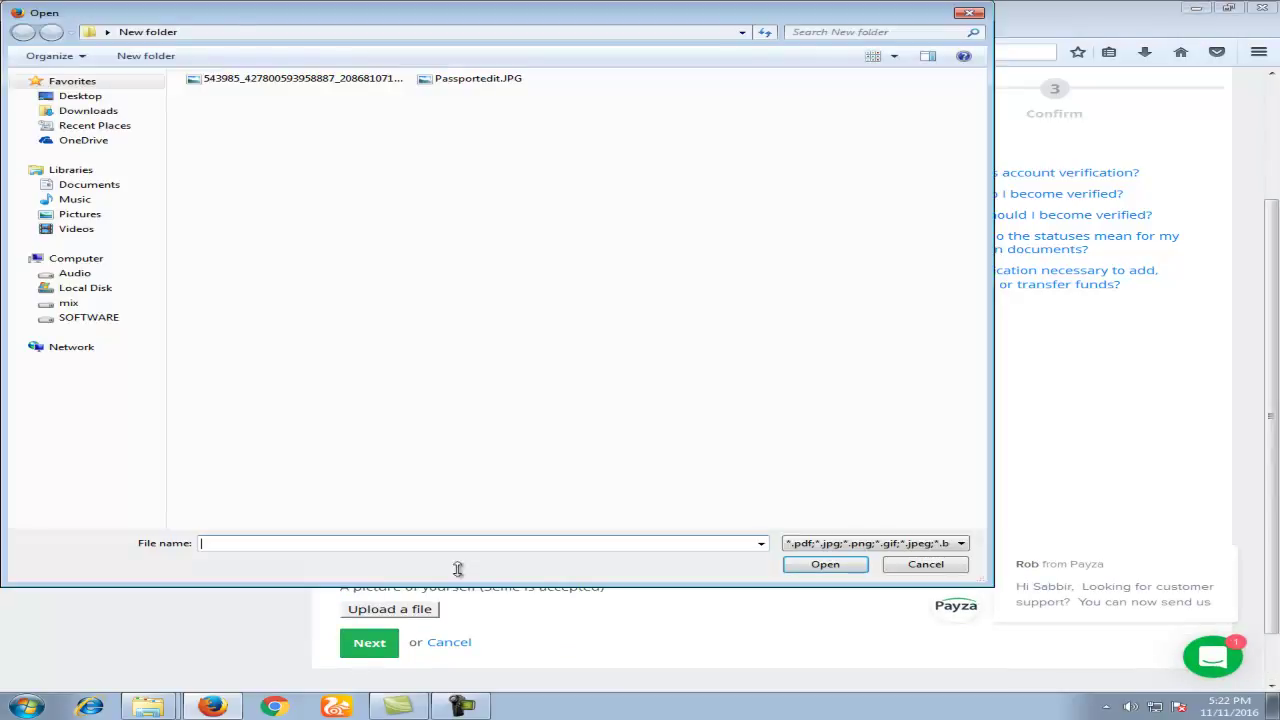
click(302, 80)
click(815, 566)
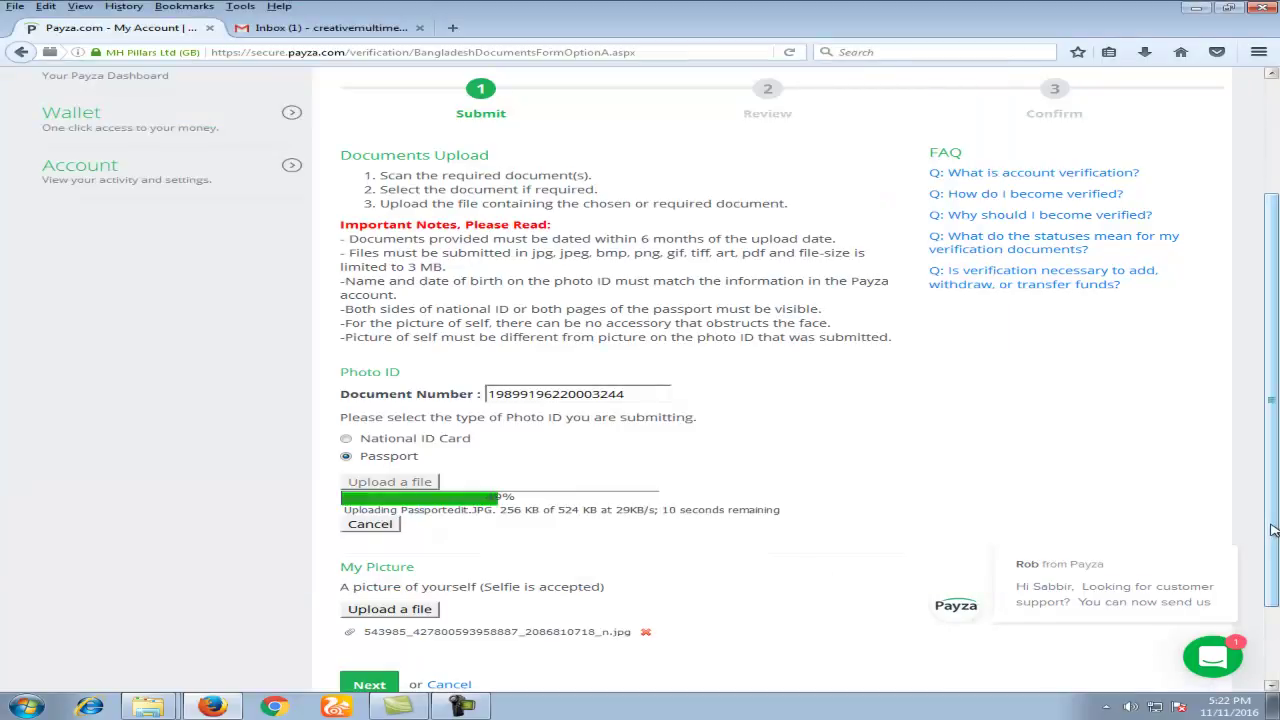
scroll(1273, 530, down, 2)
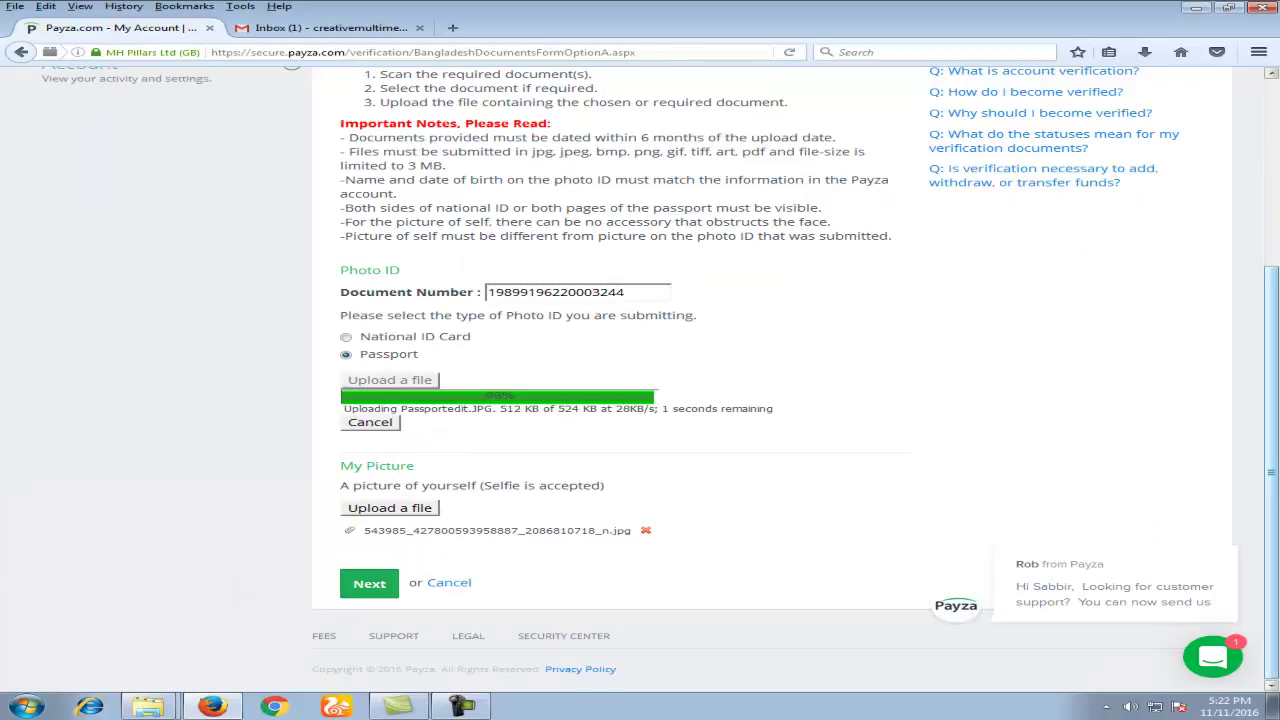
drag(1277, 435, 1275, 293)
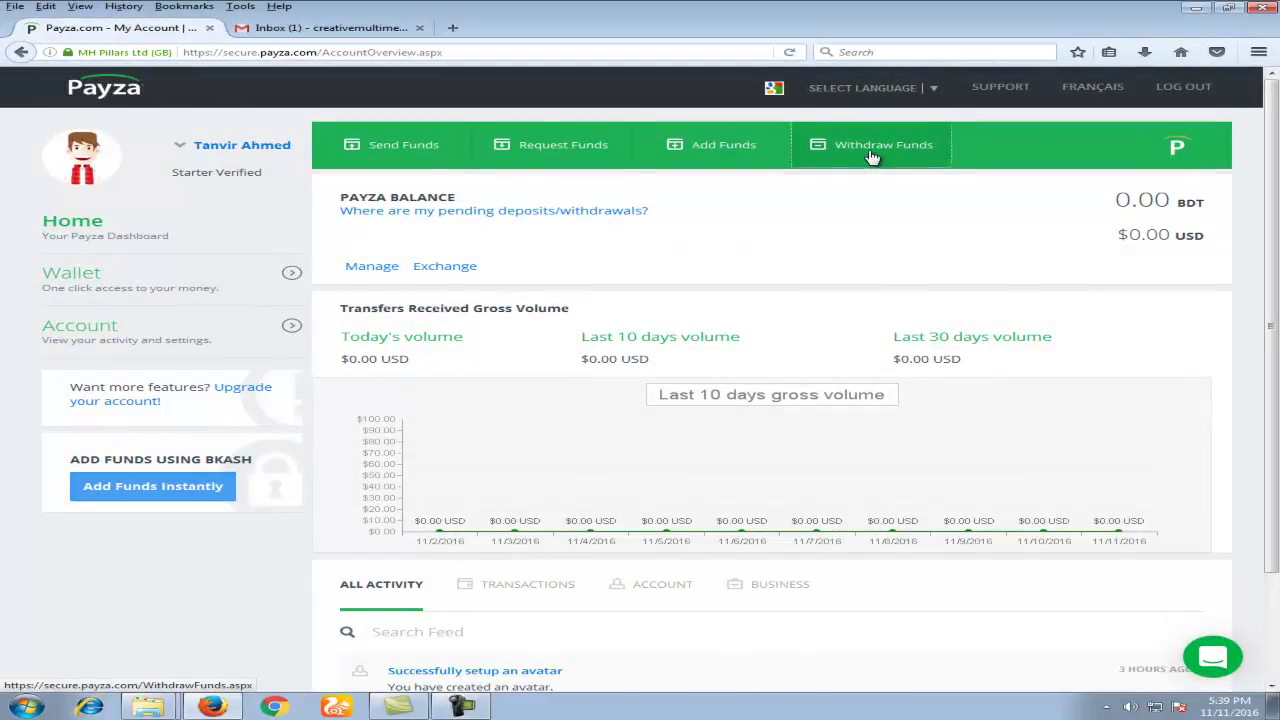
Step: Choose a Bank Transfer withdrawal, noting its 4-5 business day duration
click(871, 157)
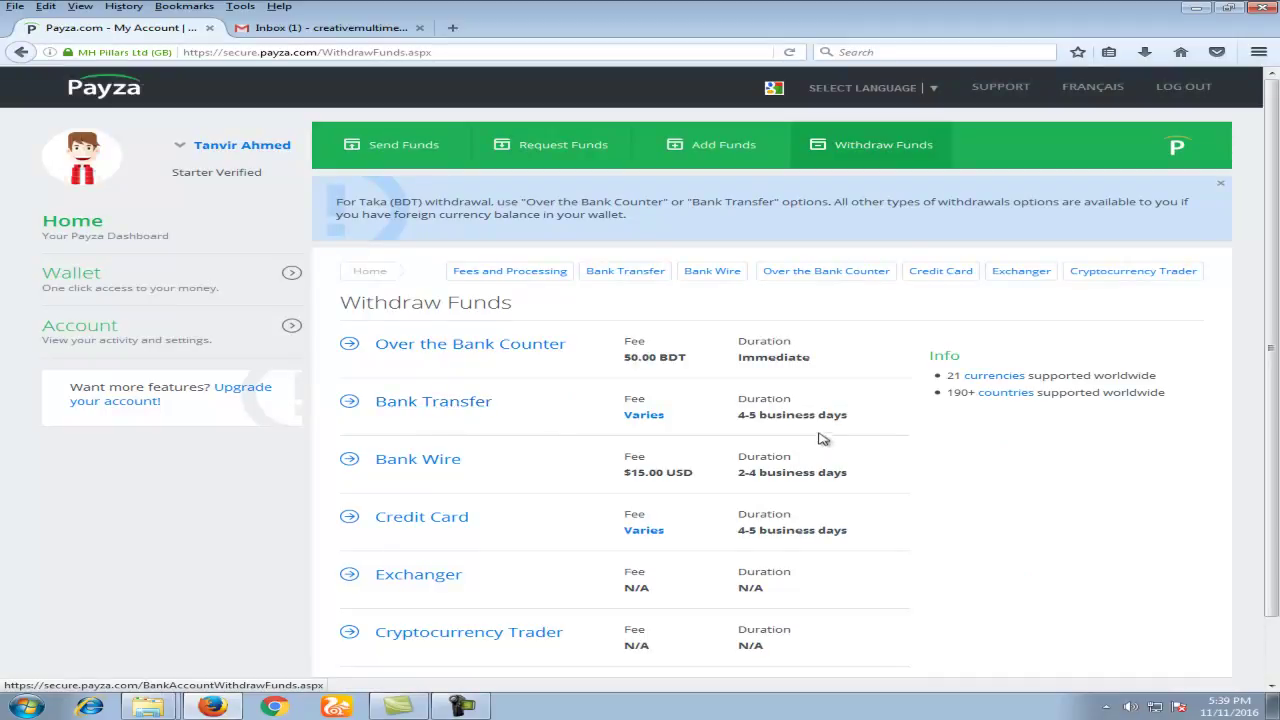
drag(739, 397, 756, 420)
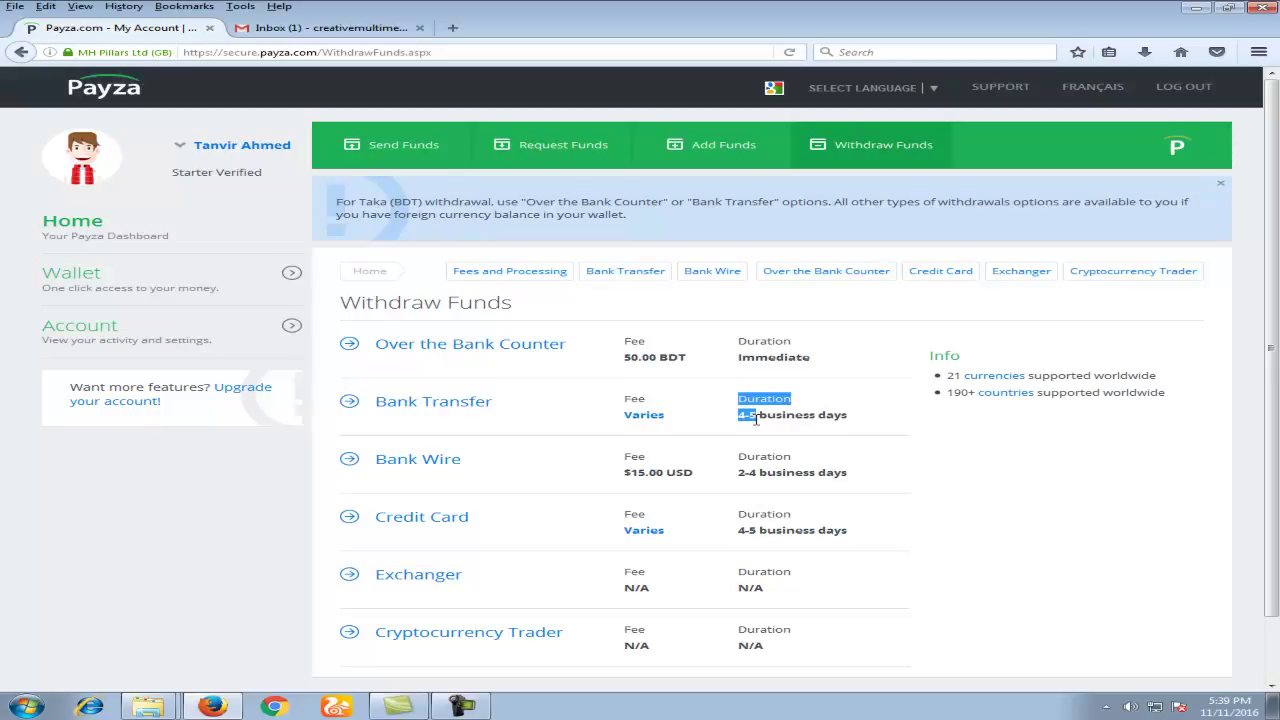
click(457, 410)
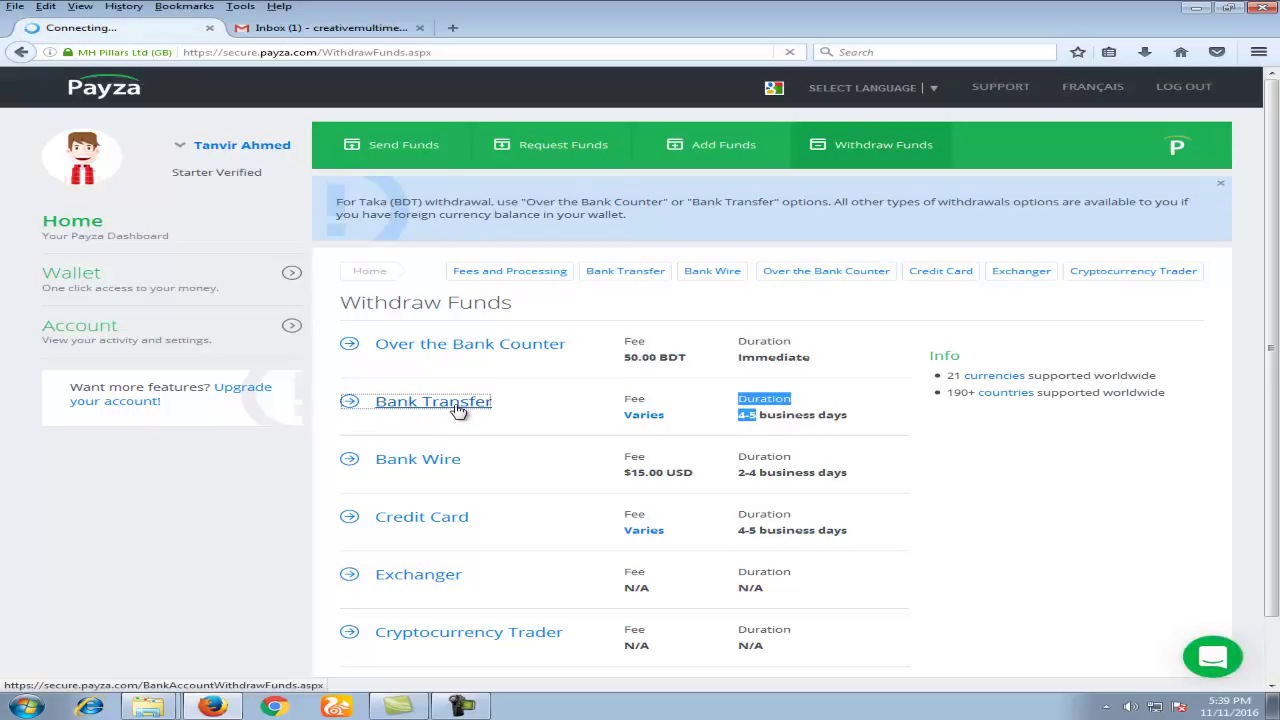
Step: Review the bank form's Bank Name (AB BANK LTD.), Bank City and Account Number fields
scroll(490, 410, down, 2)
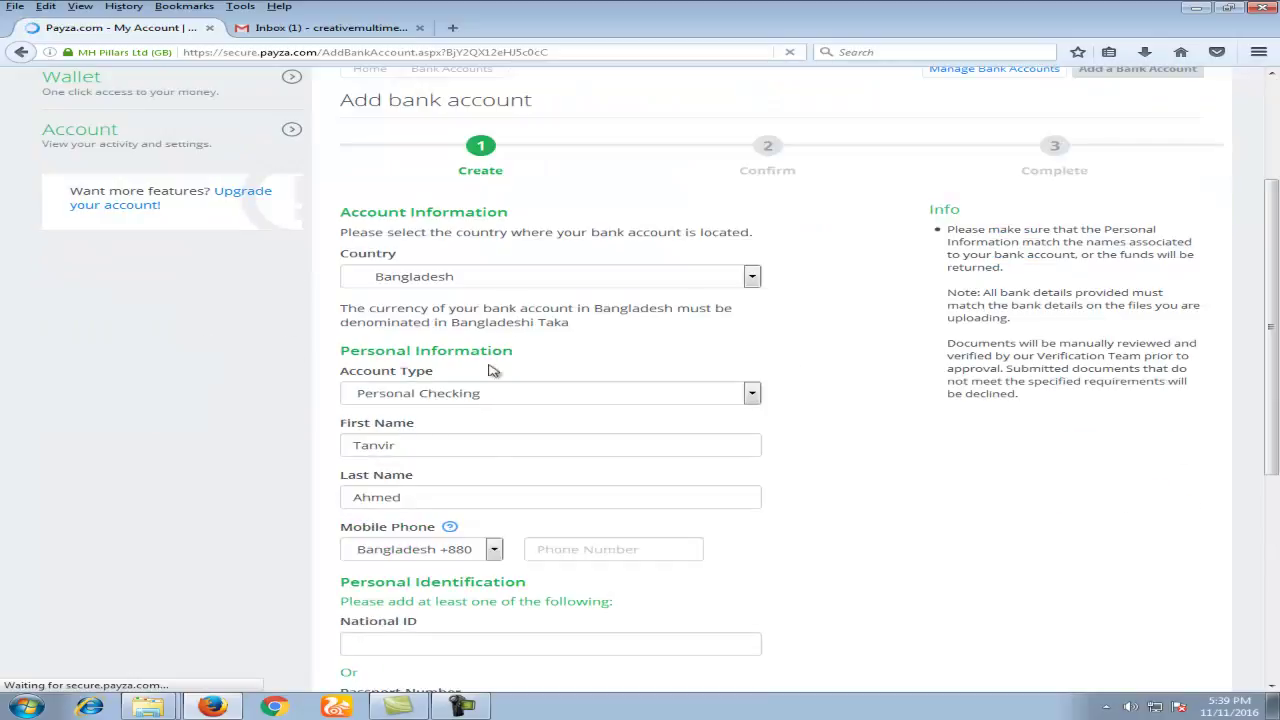
scroll(688, 524, down, 4)
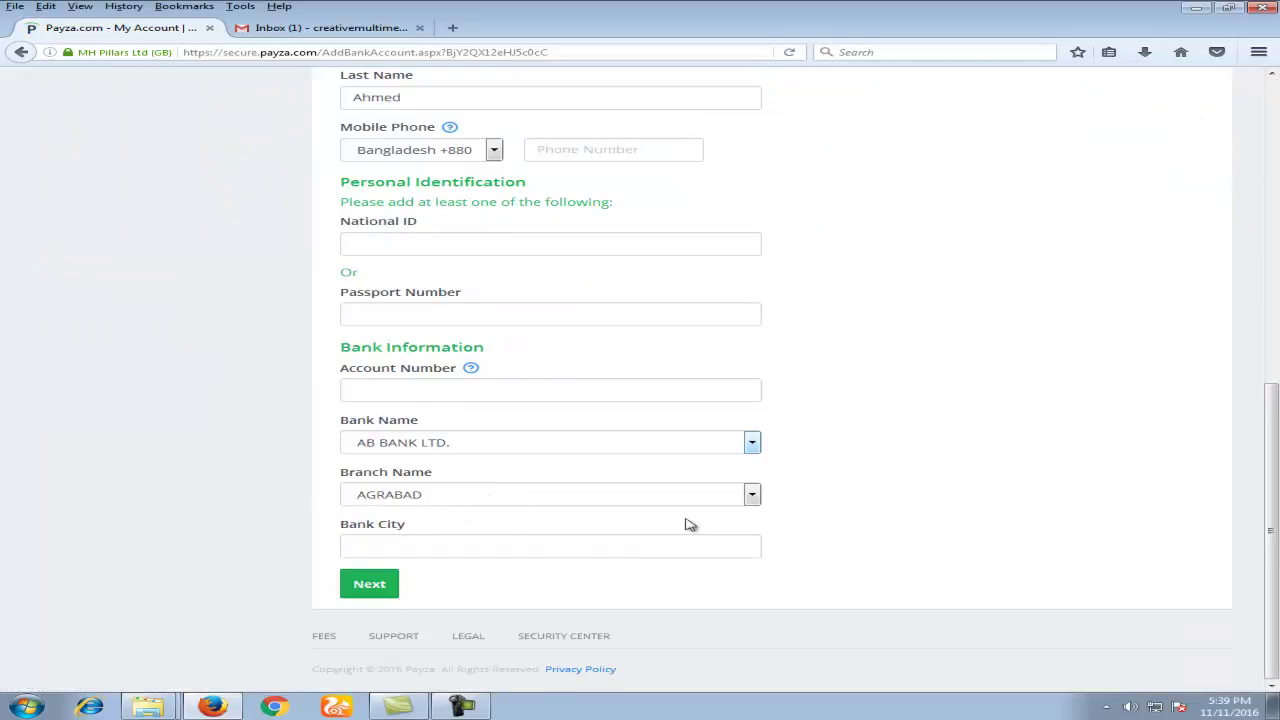
click(451, 451)
click(453, 453)
click(409, 546)
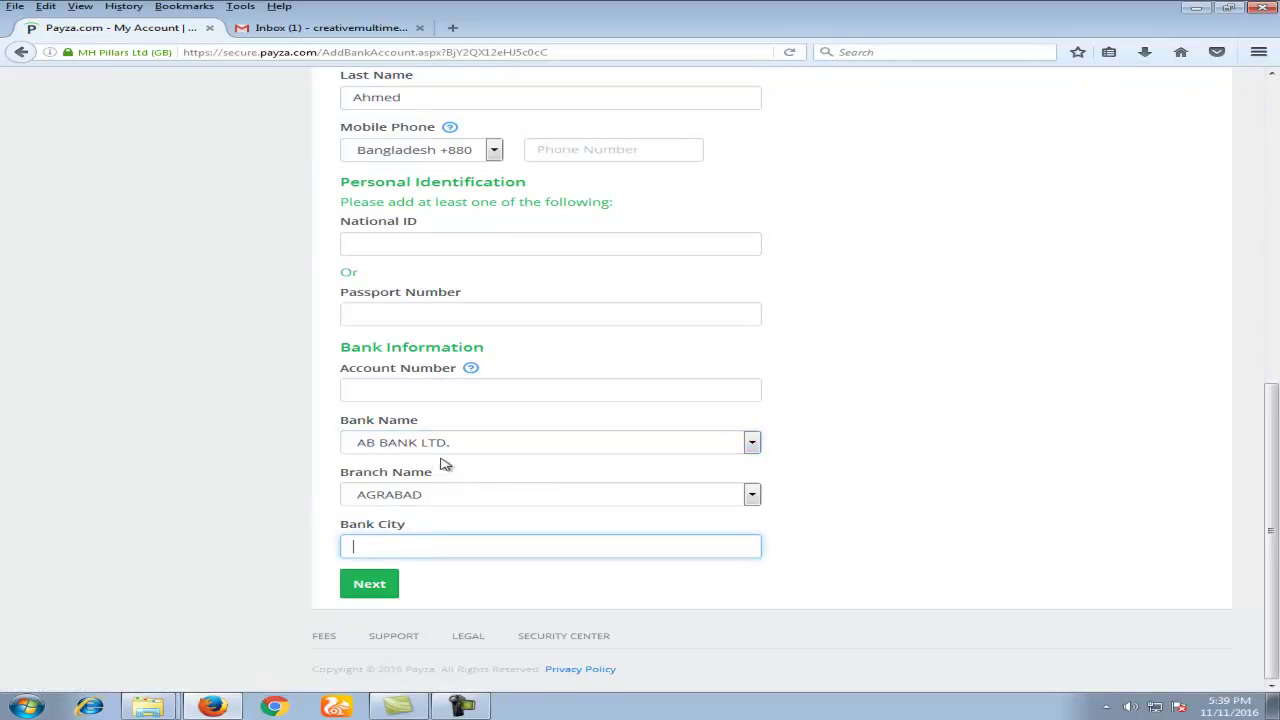
click(450, 387)
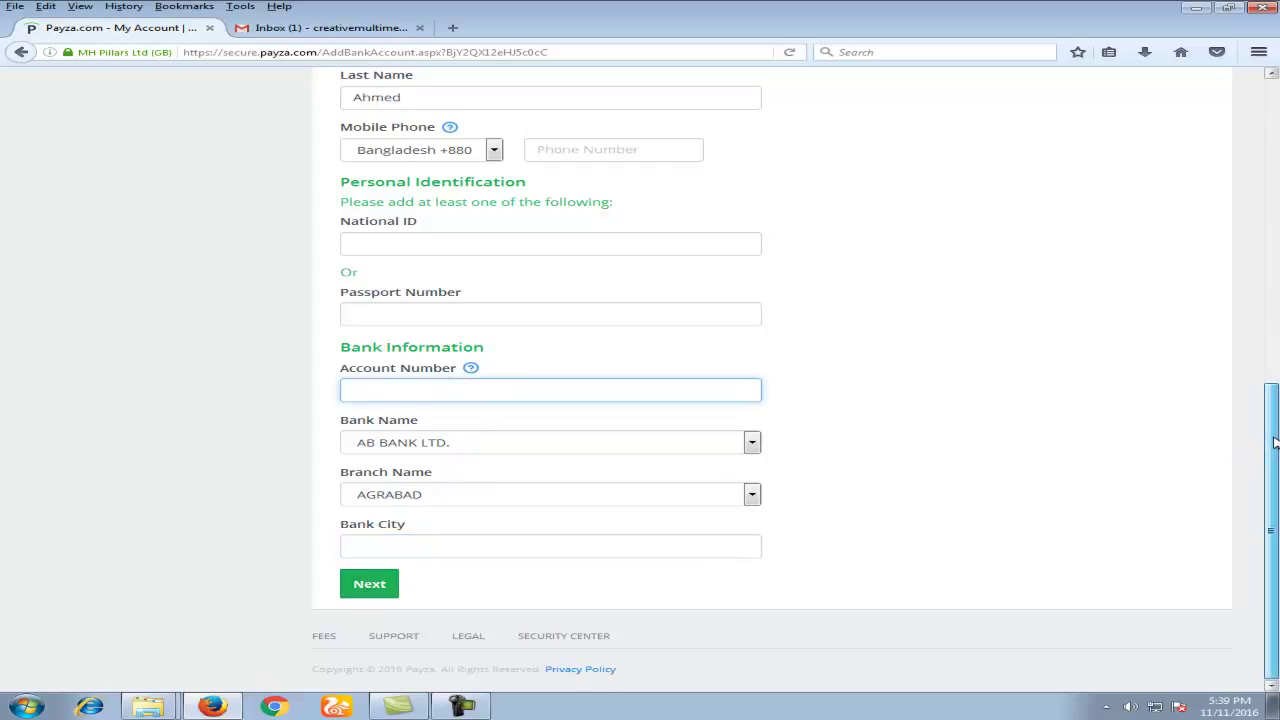
scroll(297, 185, up, 6)
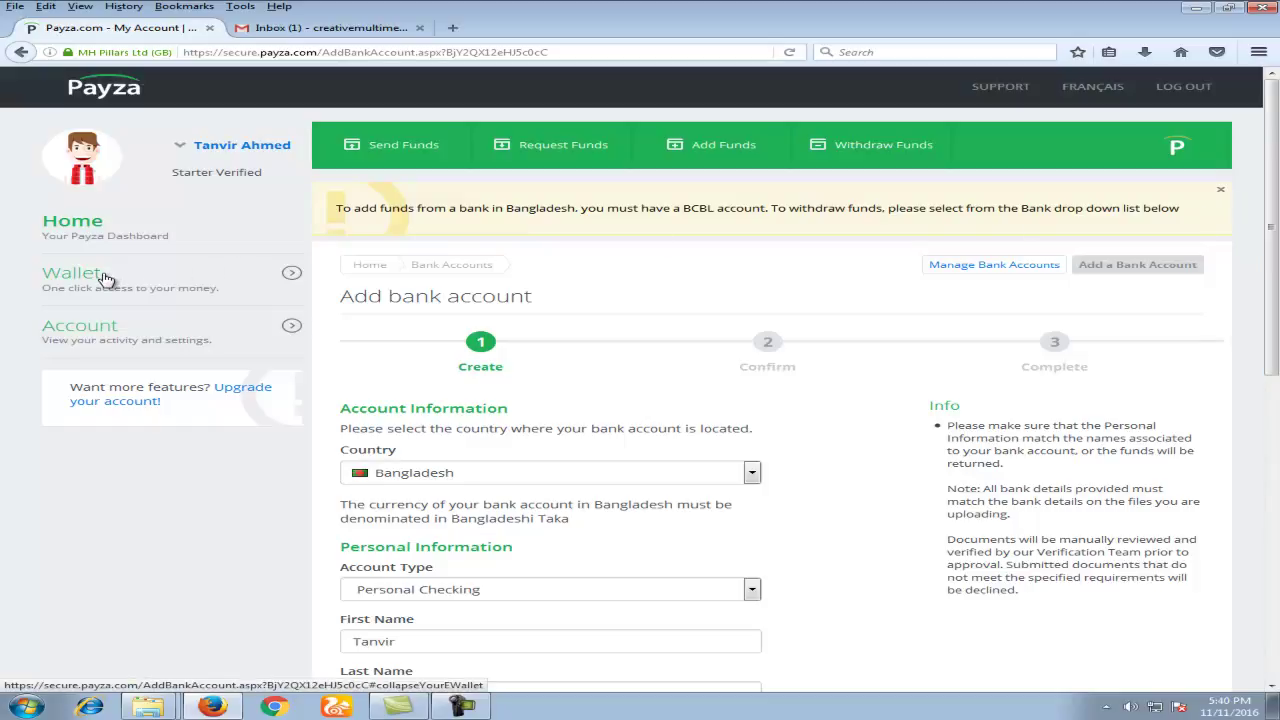
Step: Go to the Prepaid Cards page under Wallet and scroll to its fees table
click(50, 277)
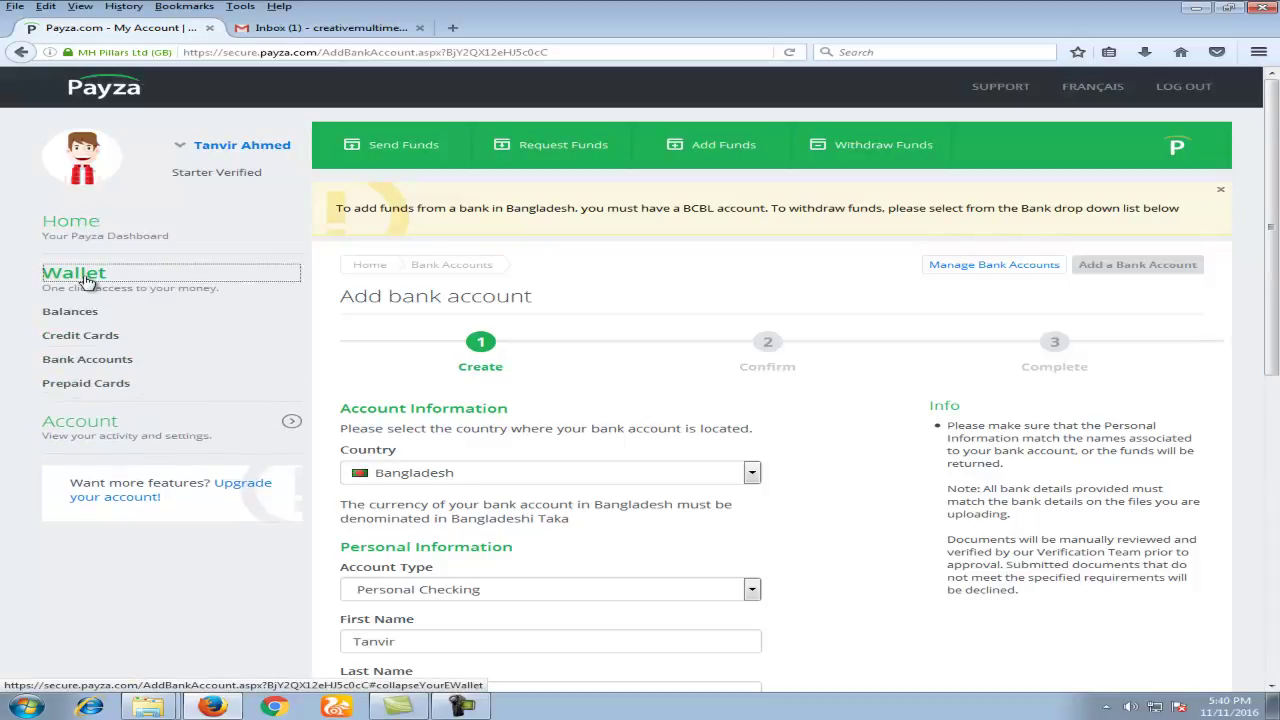
click(152, 394)
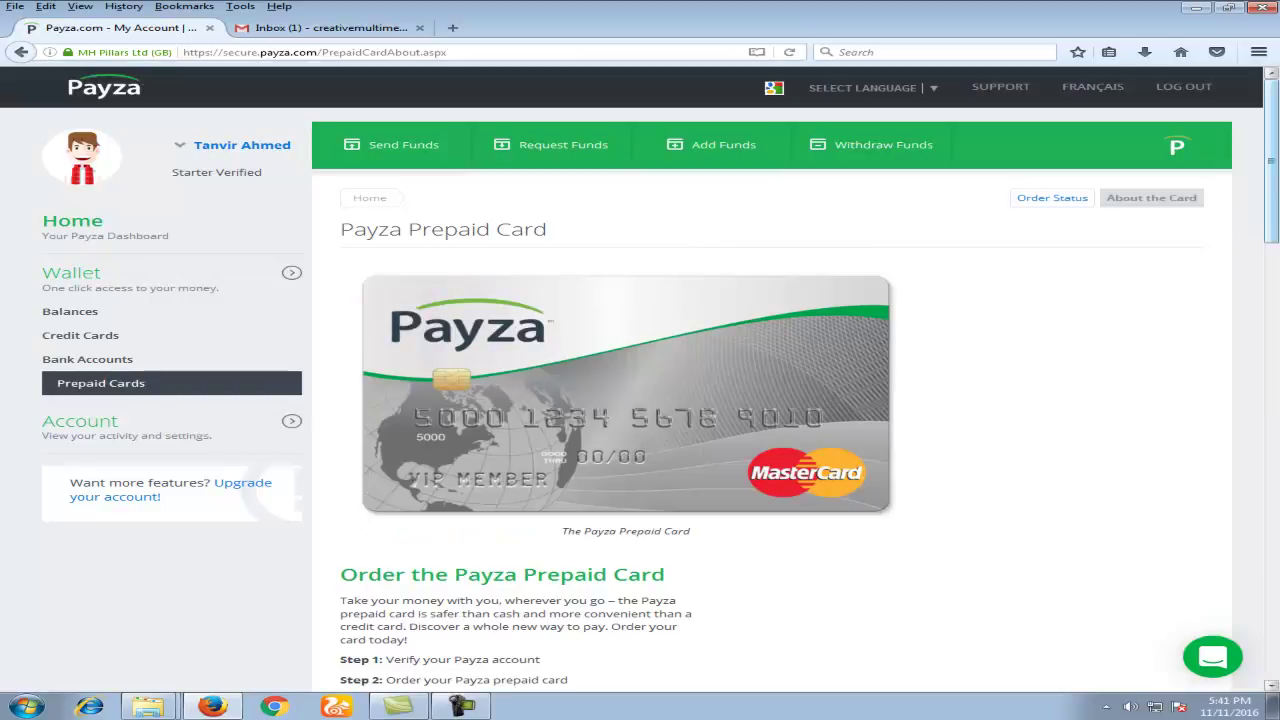
scroll(640, 380, down, 5)
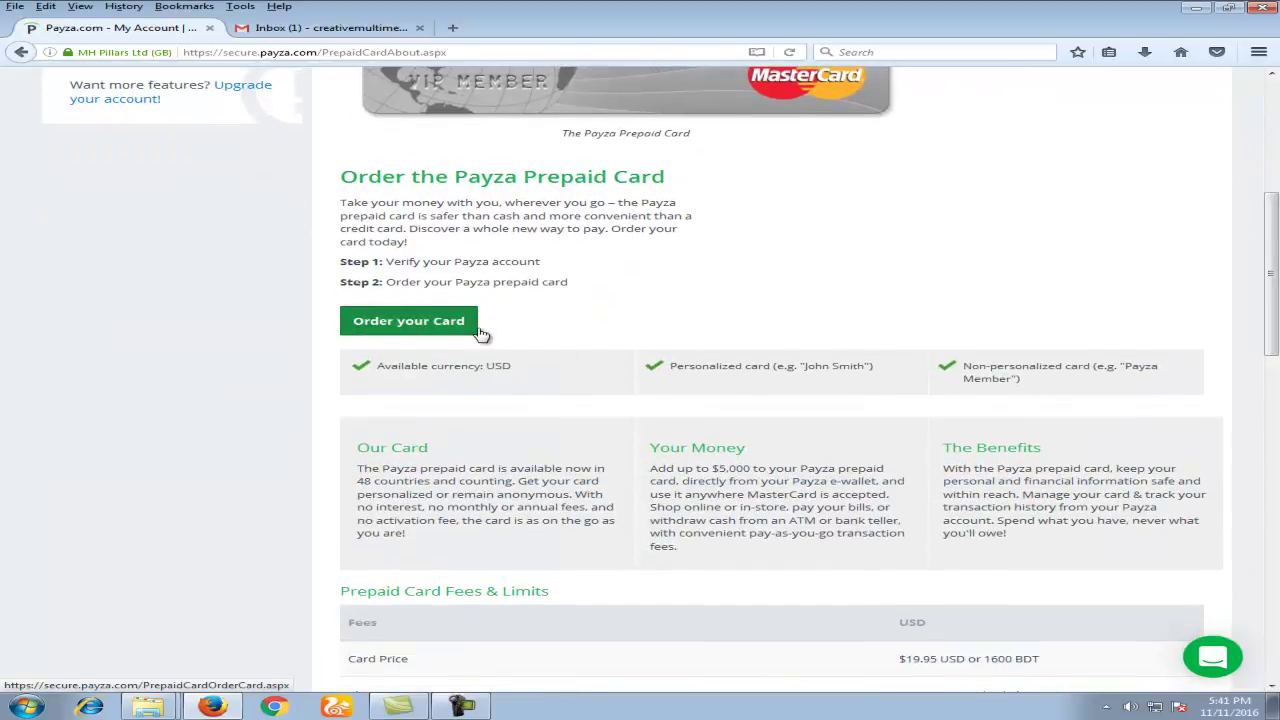
drag(1278, 314, 1278, 420)
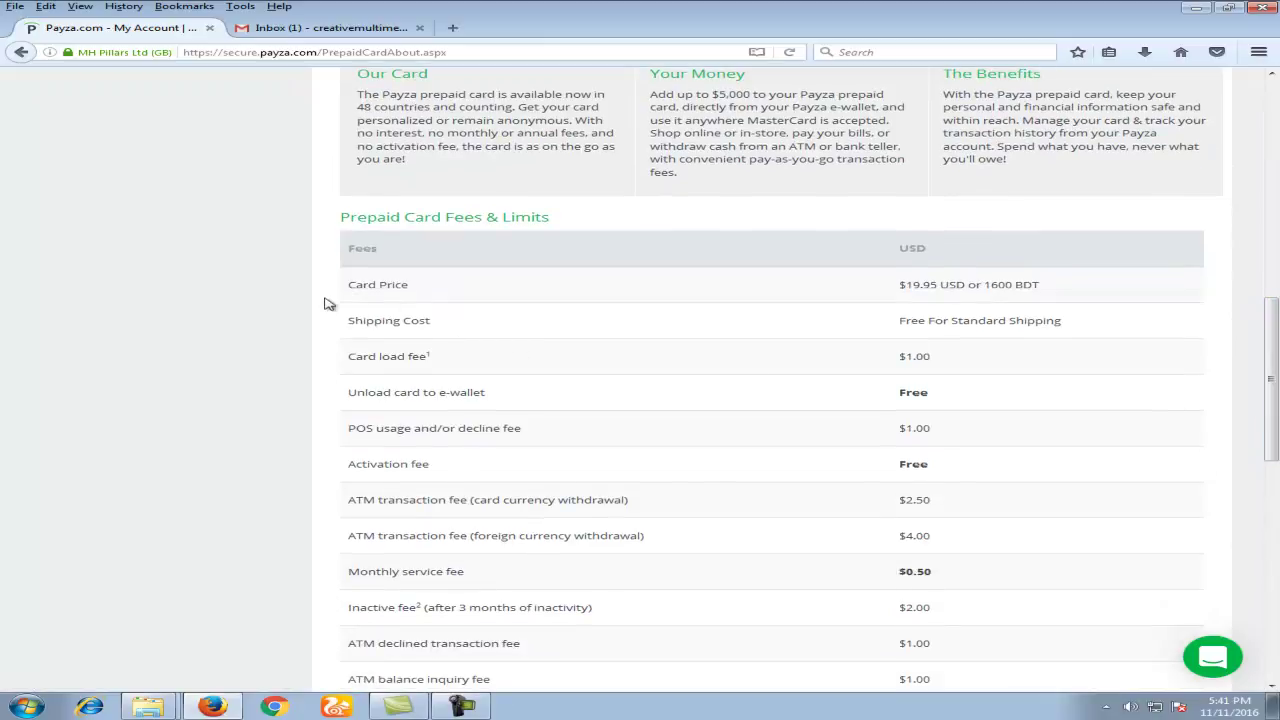
Step: Check the Card Price of $19.95 USD or 1600 BDT, then the remaining fees
drag(338, 292, 417, 291)
drag(981, 286, 1048, 292)
drag(899, 286, 911, 287)
drag(1276, 362, 1276, 128)
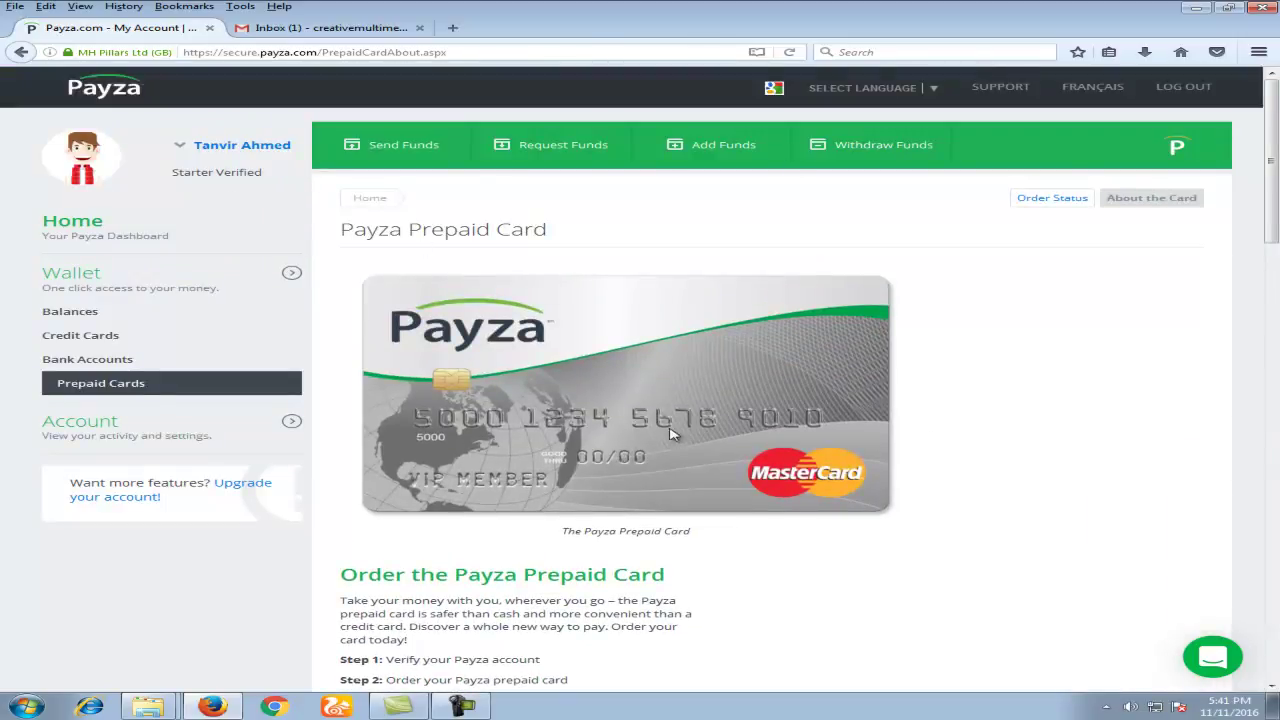
scroll(443, 434, down, 5)
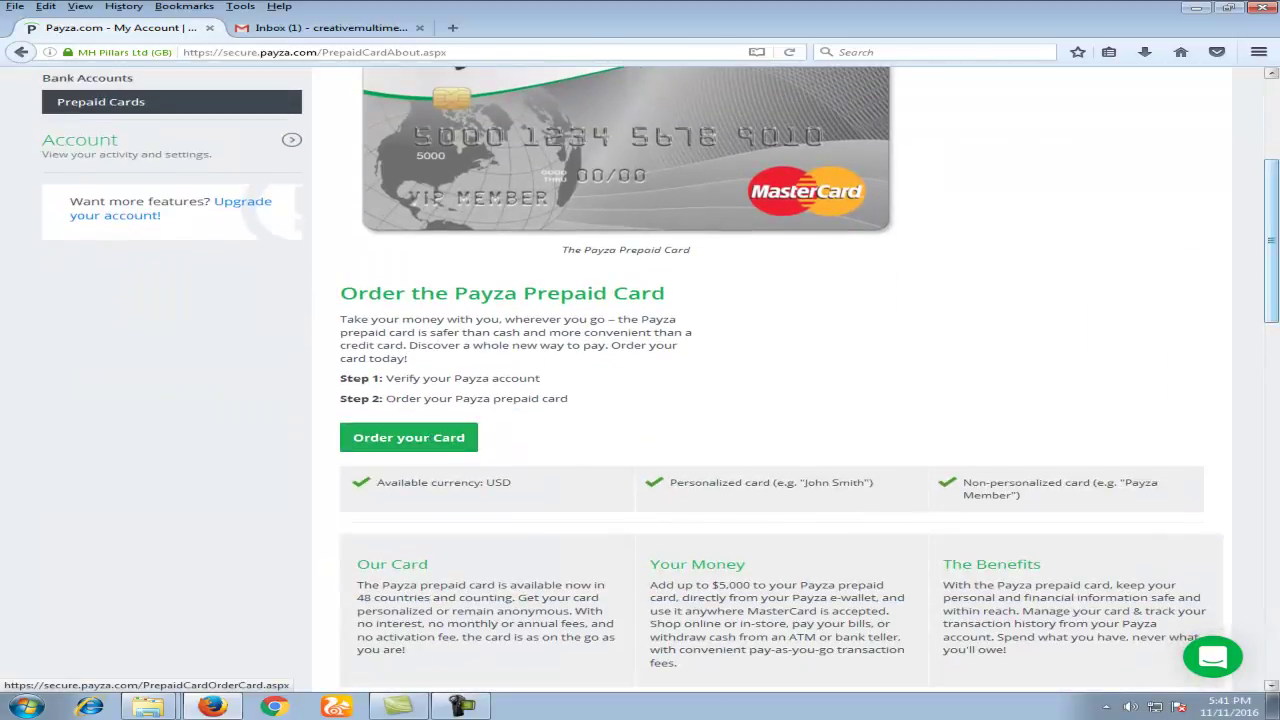
drag(1272, 226, 1272, 153)
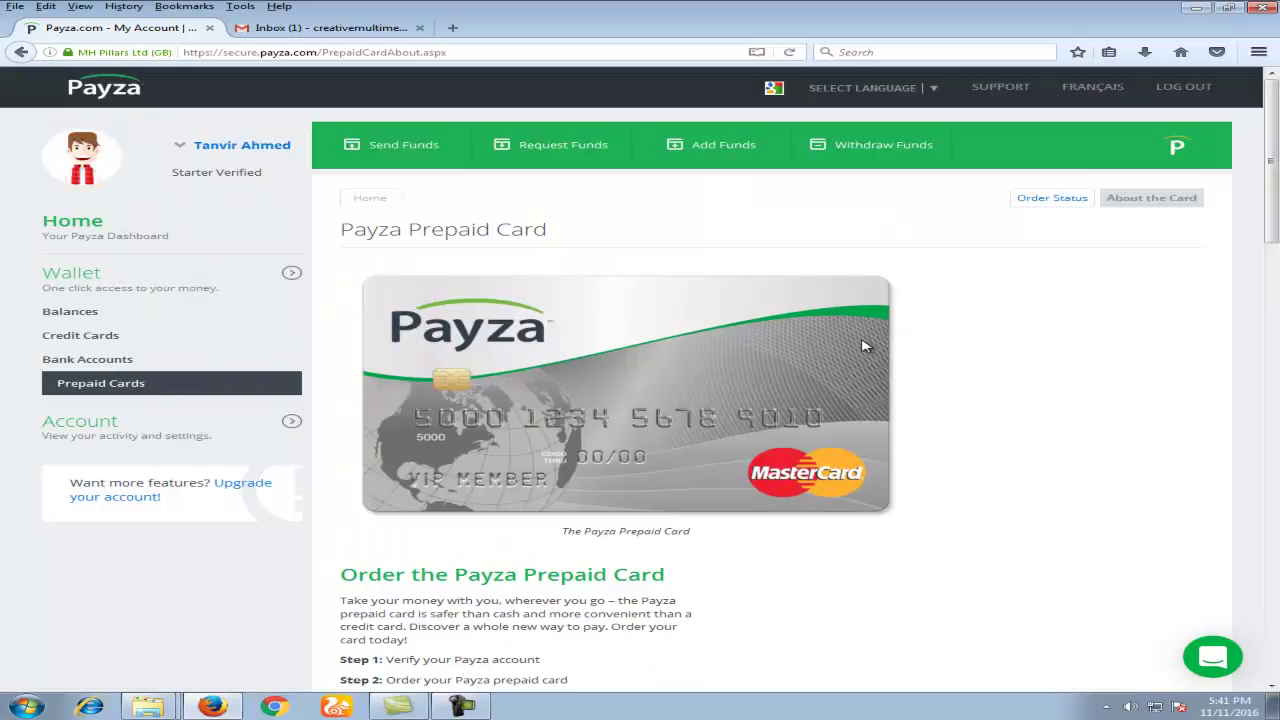